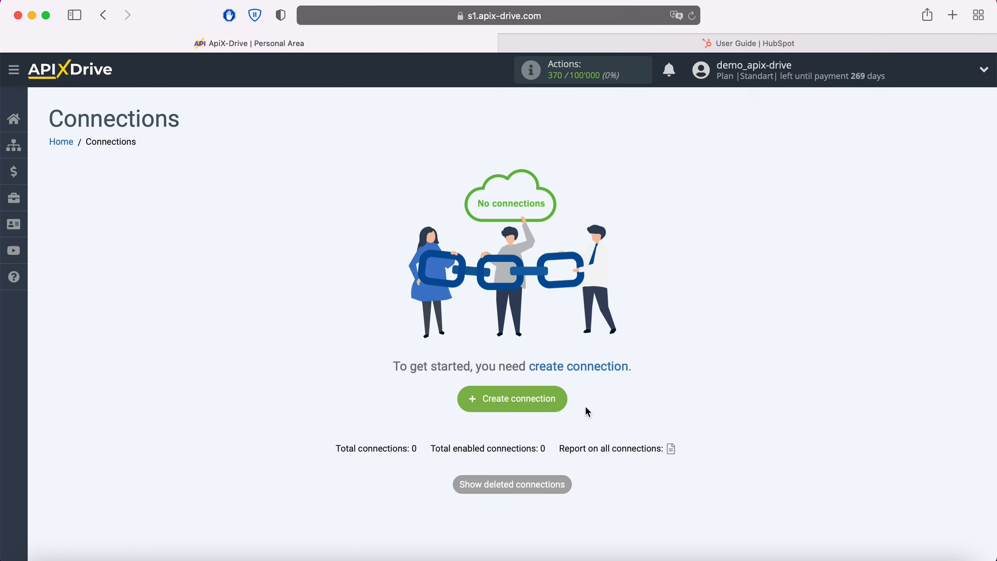
# Step: Create a new connection and choose Facebook as its data source system
pyautogui.click(565, 406)
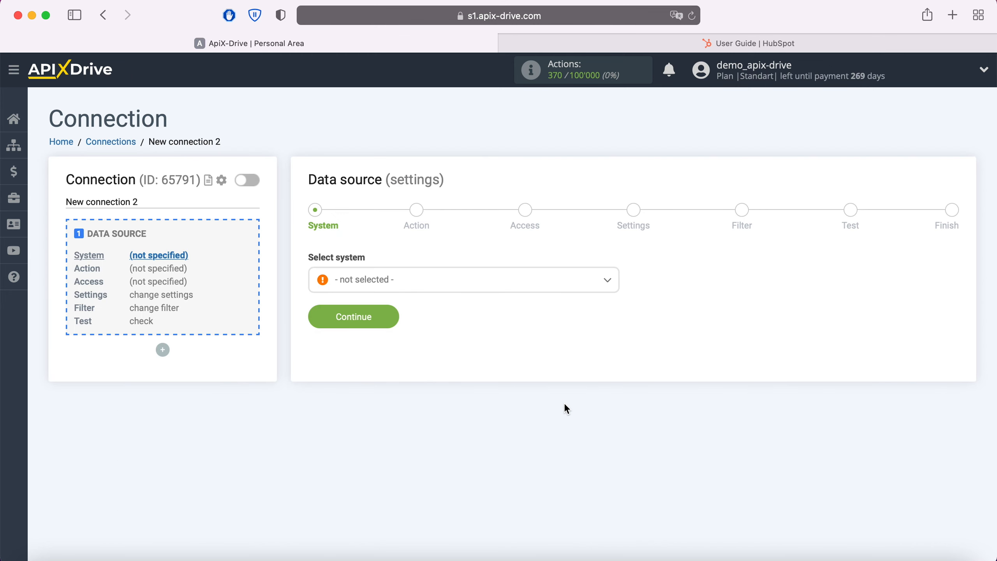
pyautogui.click(465, 285)
pyautogui.scroll(-15, 473, 388)
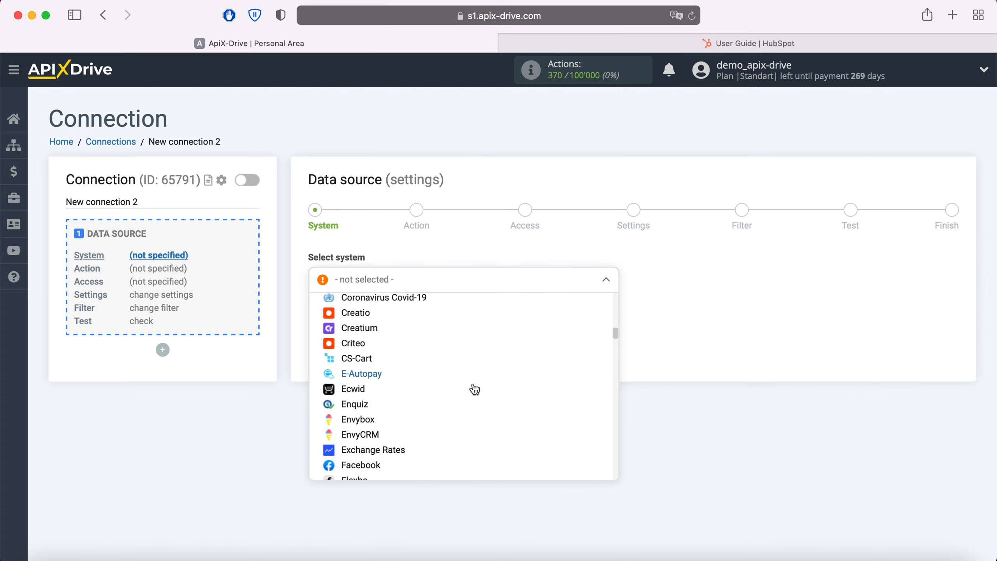
pyautogui.scroll(-1, 474, 389)
pyautogui.click(412, 399)
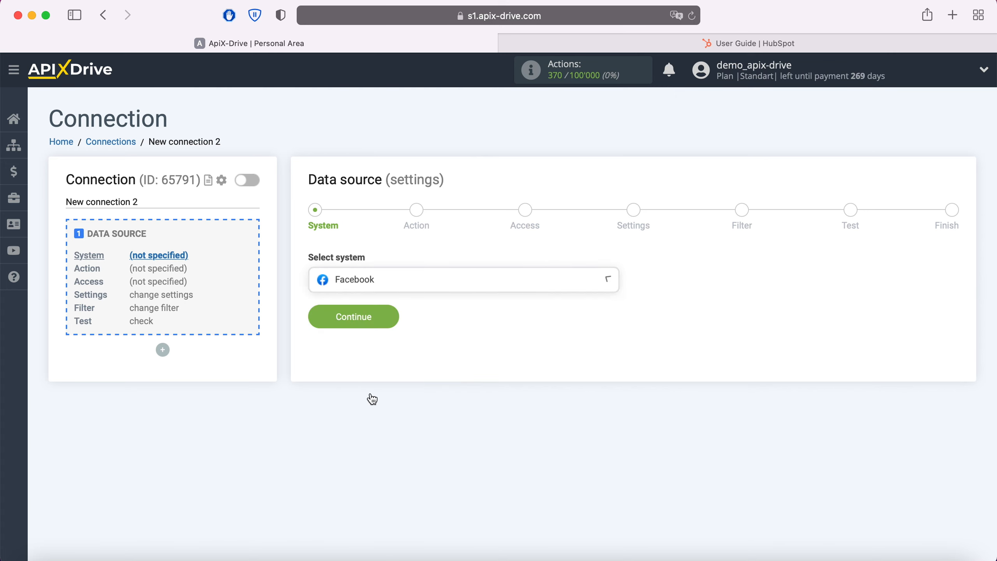
pyautogui.click(394, 327)
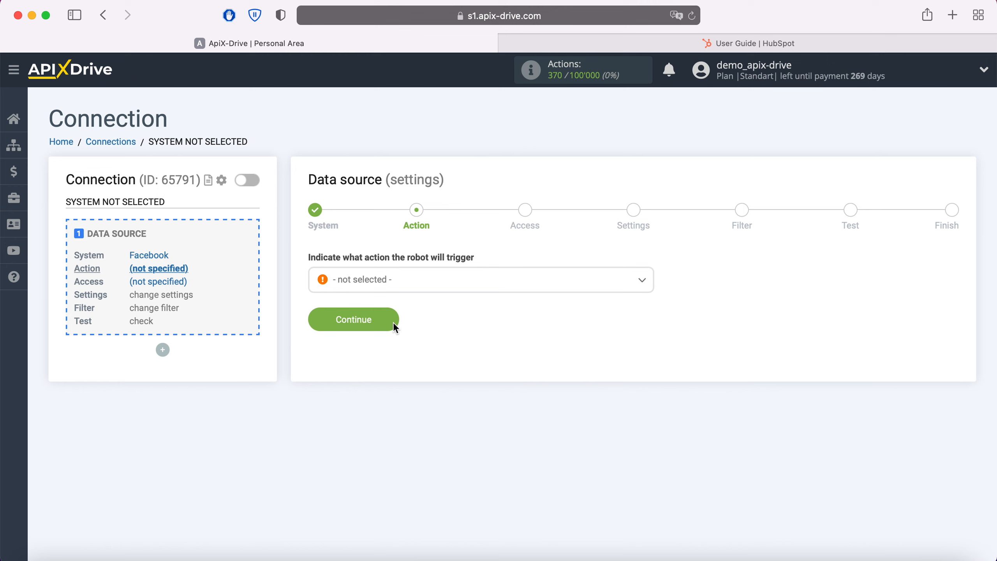
# Step: Set the Facebook data source action to Get Leads (new)
pyautogui.click(410, 285)
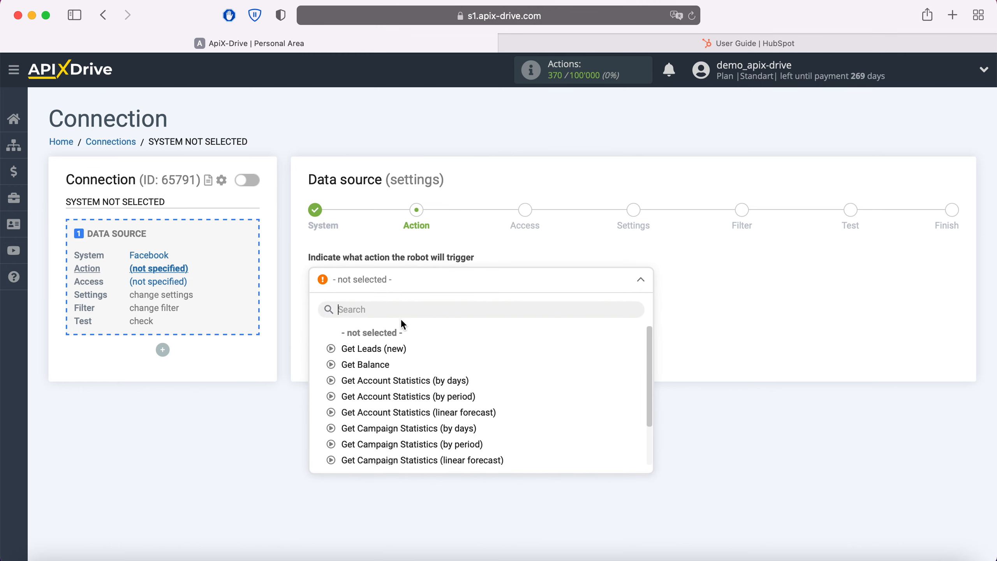
pyautogui.click(394, 349)
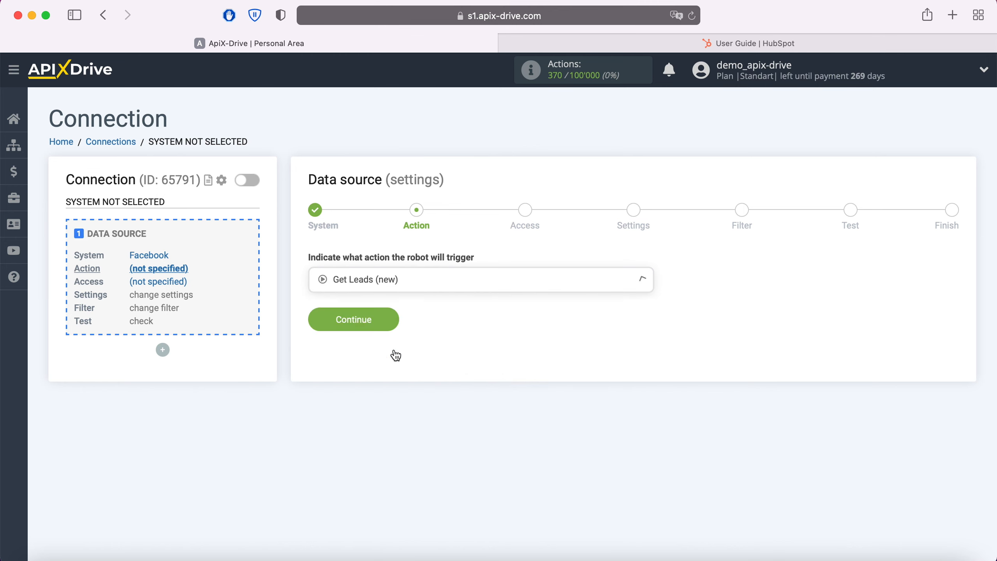
pyautogui.click(391, 323)
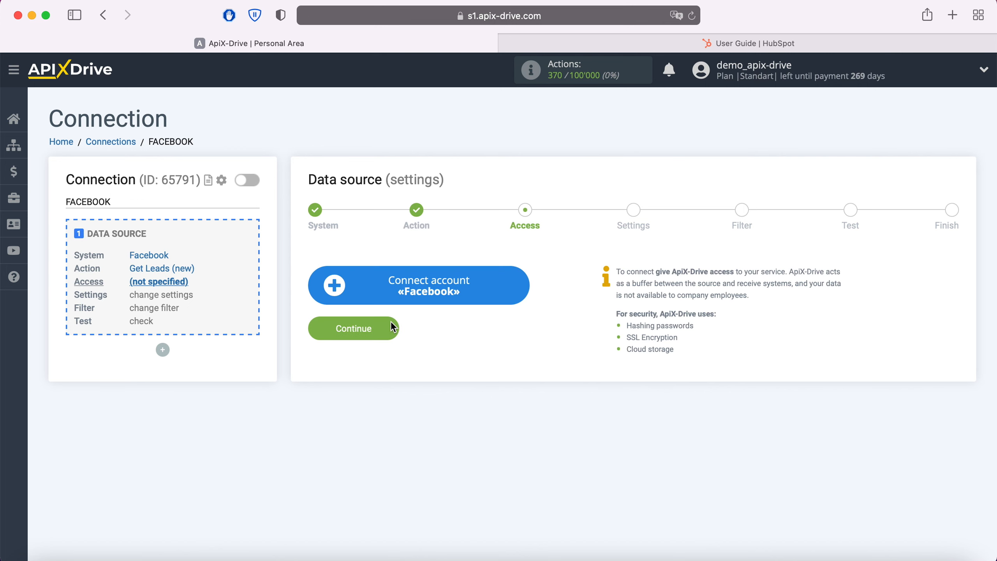
# Step: Start connecting a Facebook account and log in with the saved account e-mail and password
pyautogui.click(517, 289)
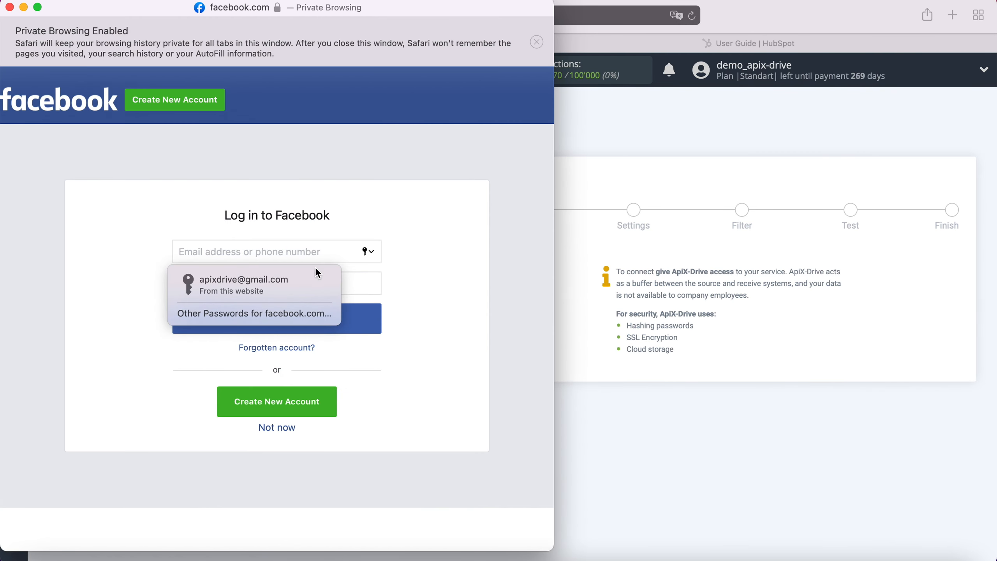
pyautogui.click(316, 278)
pyautogui.click(312, 318)
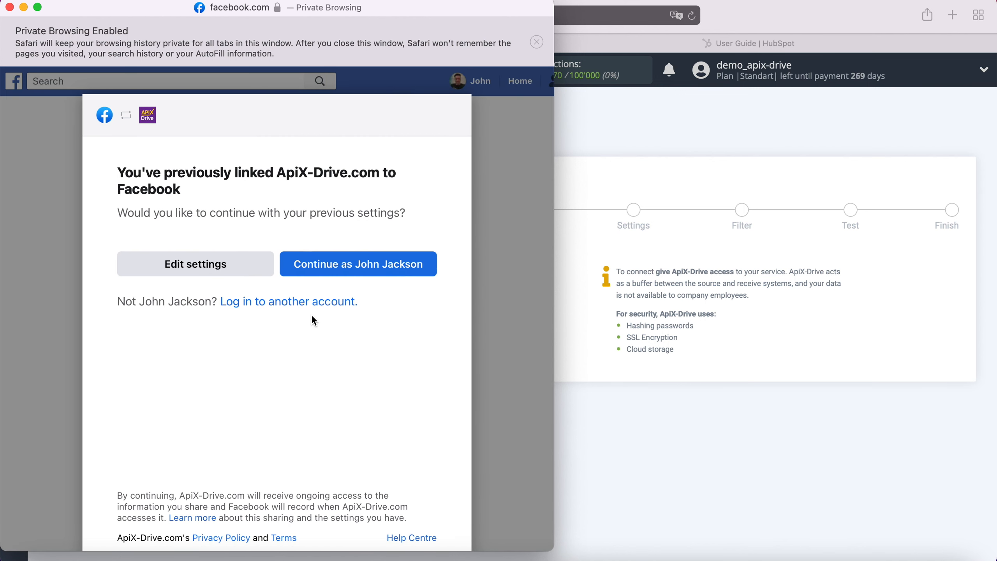
# Step: Edit the Facebook link settings, keeping both pages and all permissions enabled for ApiX-Drive.com, and complete the linking
pyautogui.click(264, 264)
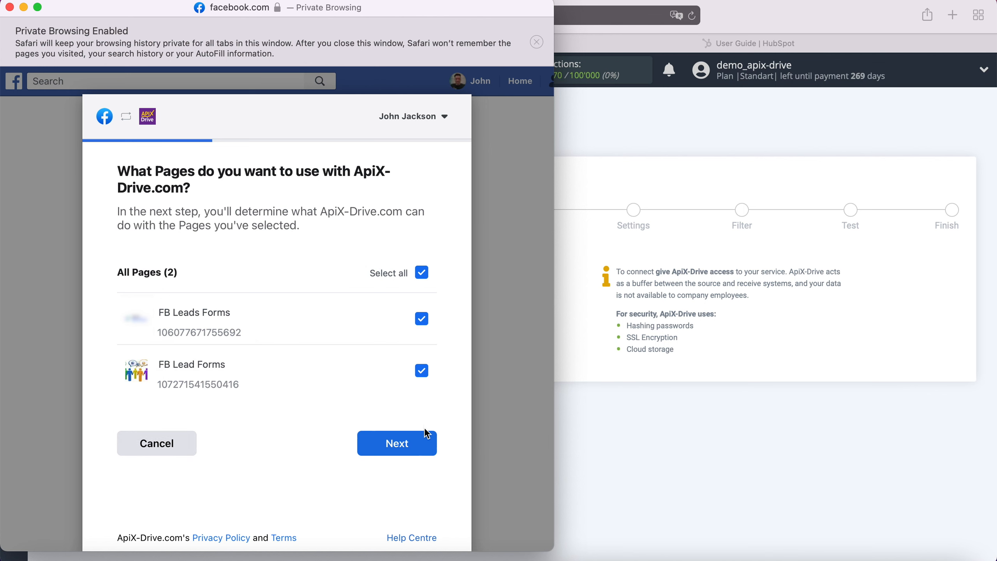
pyautogui.click(429, 442)
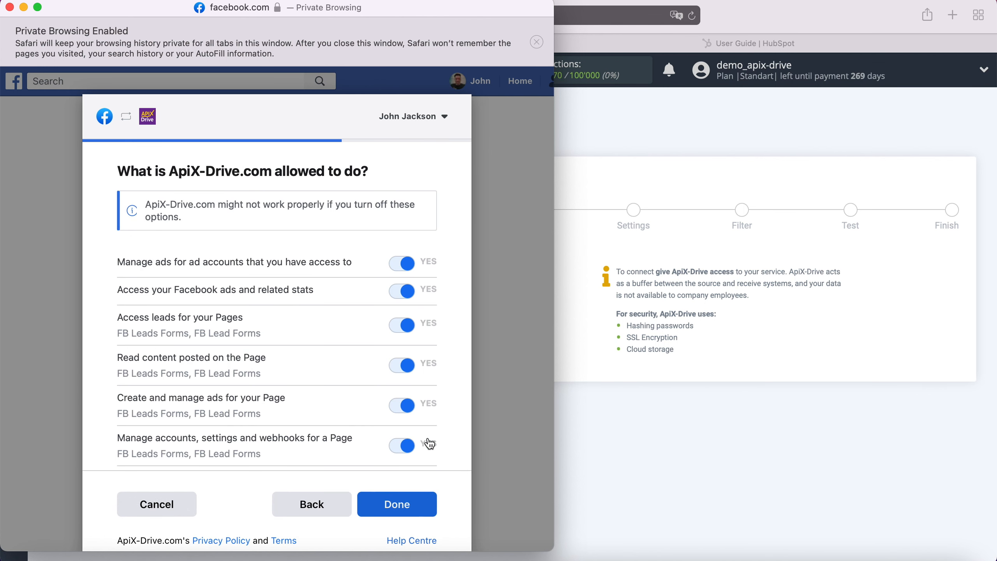
pyautogui.click(427, 504)
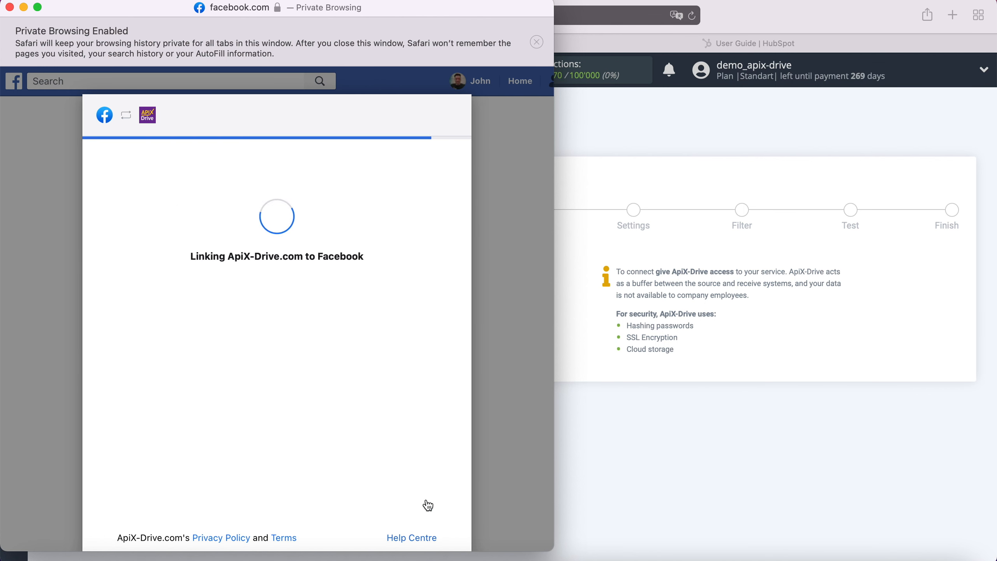
pyautogui.click(275, 295)
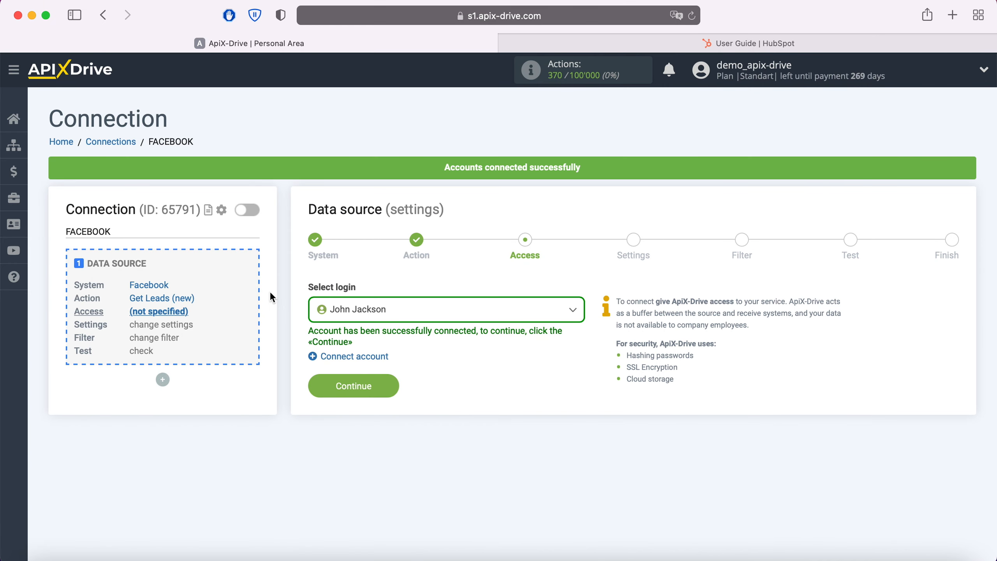
# Step: Select the newly connected Facebook account as the data source login and continue to its settings
pyautogui.click(561, 314)
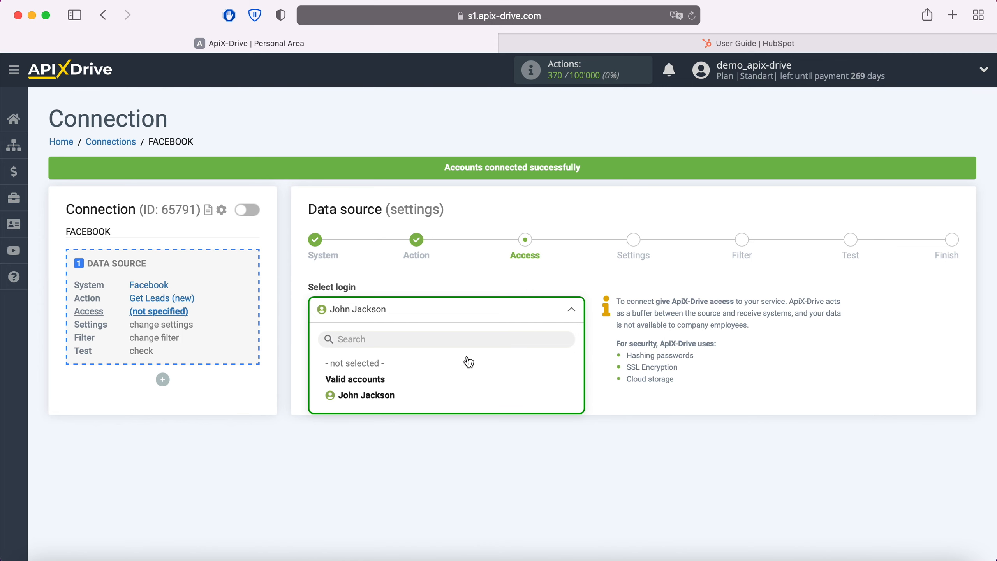
pyautogui.click(381, 395)
pyautogui.click(388, 383)
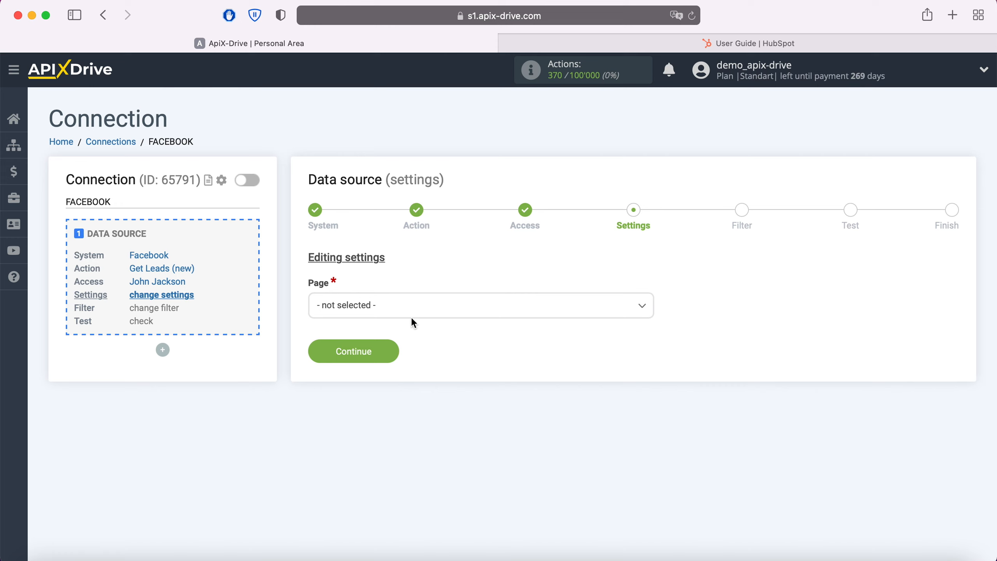
# Step: Set the page to FB Leads Forms and choose individual form selection with only FB Lead Form 20.05.2021 enabled
pyautogui.click(409, 310)
pyautogui.click(382, 394)
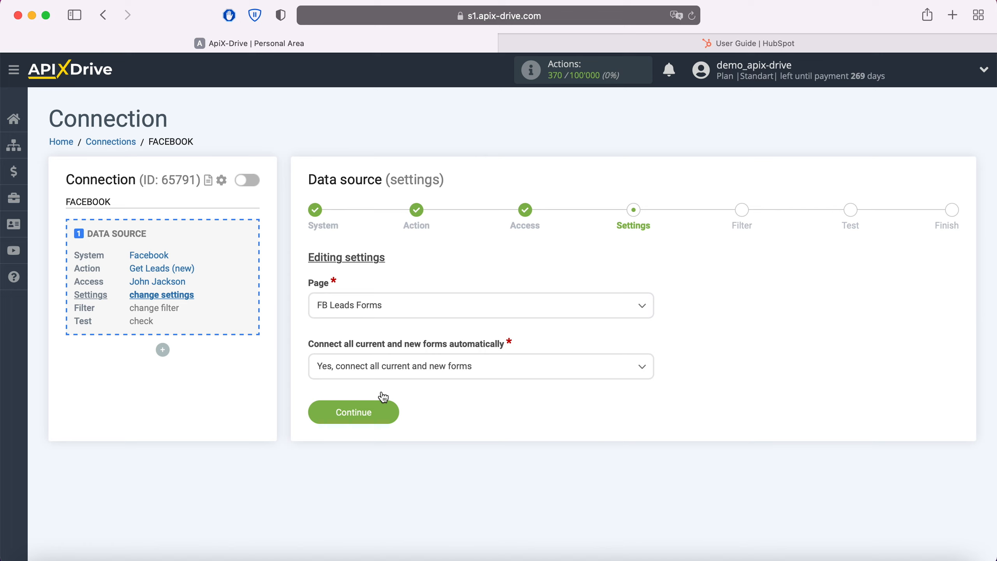
pyautogui.click(489, 370)
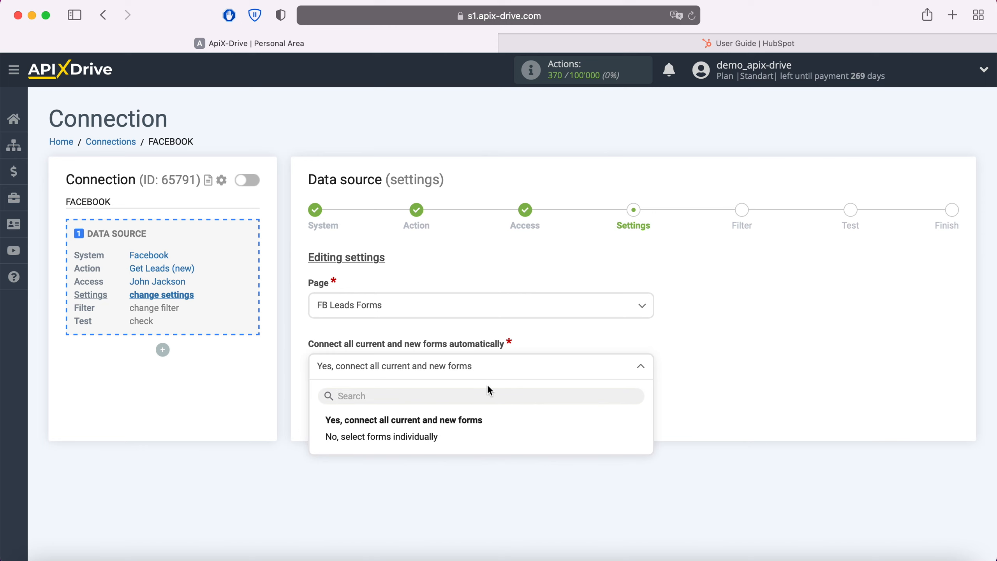
pyautogui.click(485, 440)
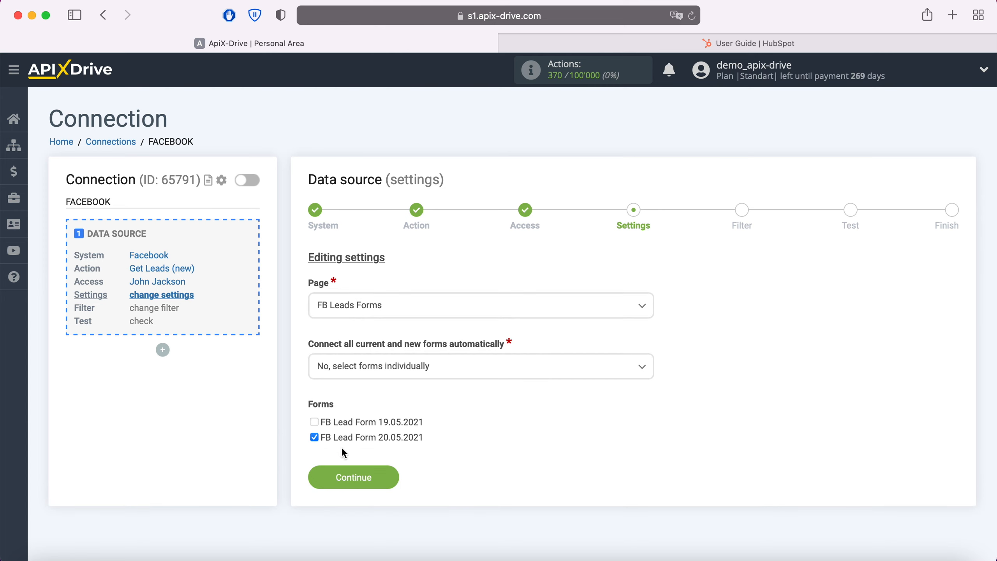
pyautogui.click(390, 475)
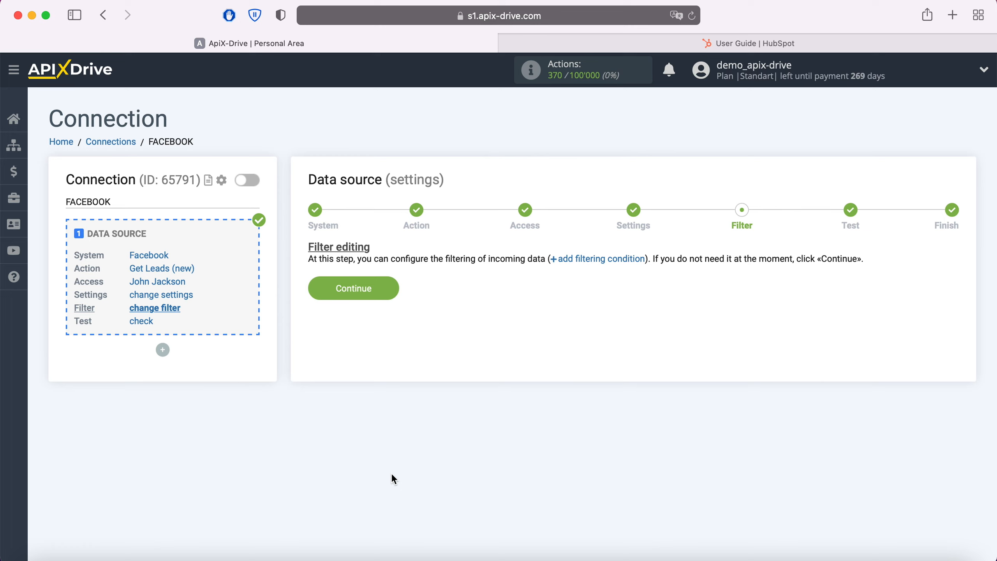
# Step: Skip the filtering conditions and accept the Facebook test data to finish the data source setup
pyautogui.click(390, 285)
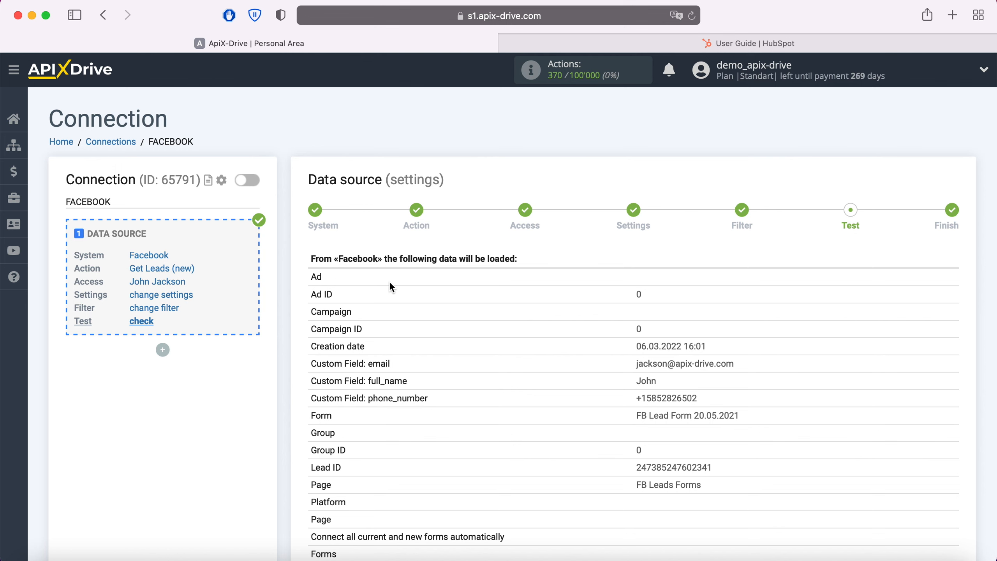
pyautogui.scroll(-3, 391, 286)
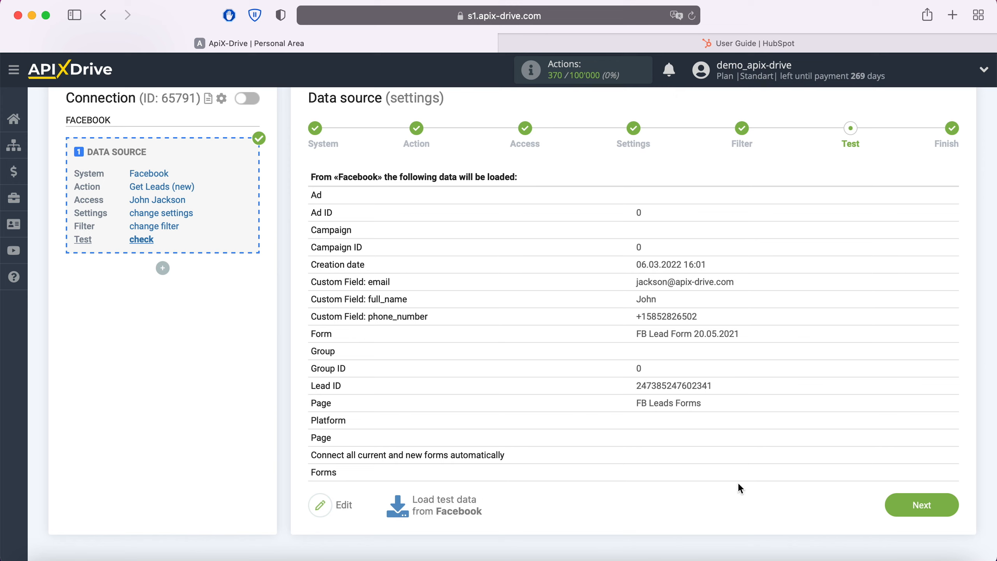
pyautogui.click(950, 505)
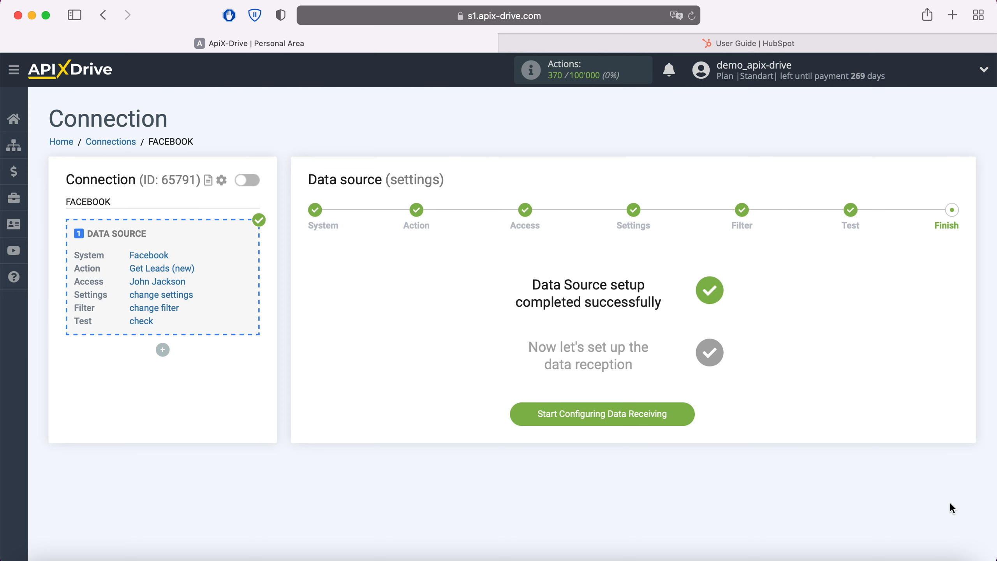
# Step: Start configuring data receiving and choose Hubspot as the data destination system
pyautogui.click(683, 411)
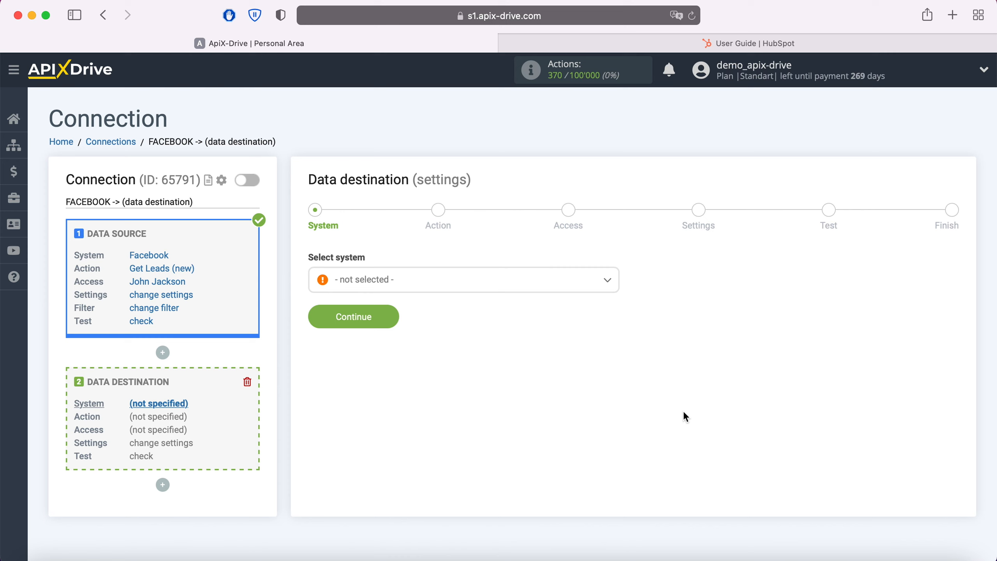
pyautogui.click(589, 284)
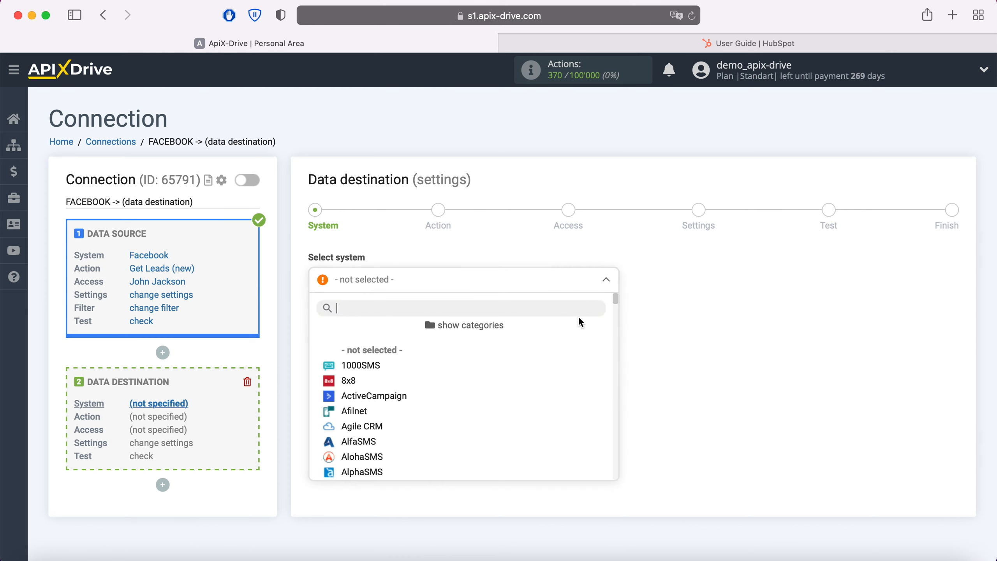
pyautogui.scroll(-1, 569, 394)
pyautogui.scroll(-20, 568, 393)
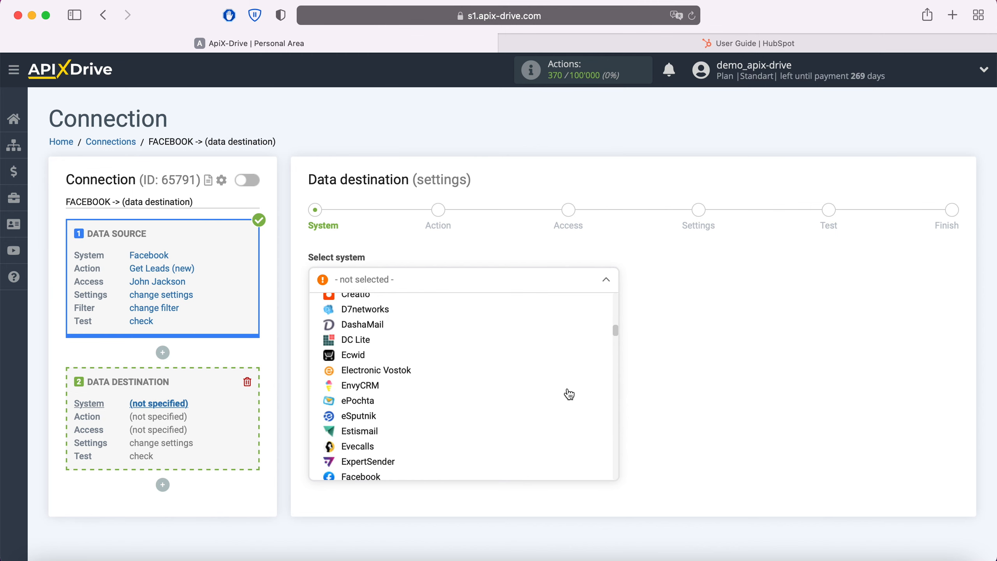
pyautogui.scroll(-5, 569, 393)
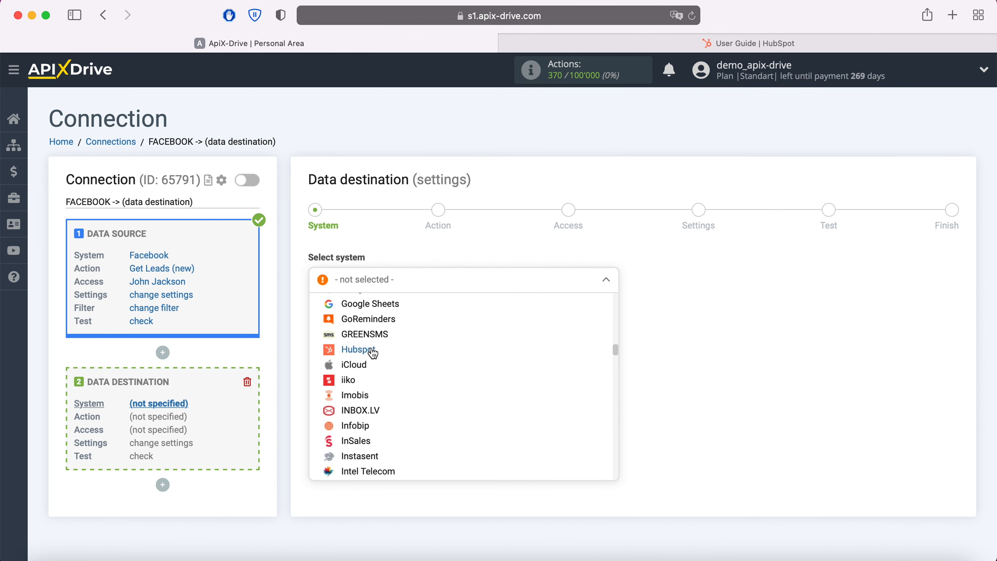
pyautogui.click(372, 351)
pyautogui.click(390, 314)
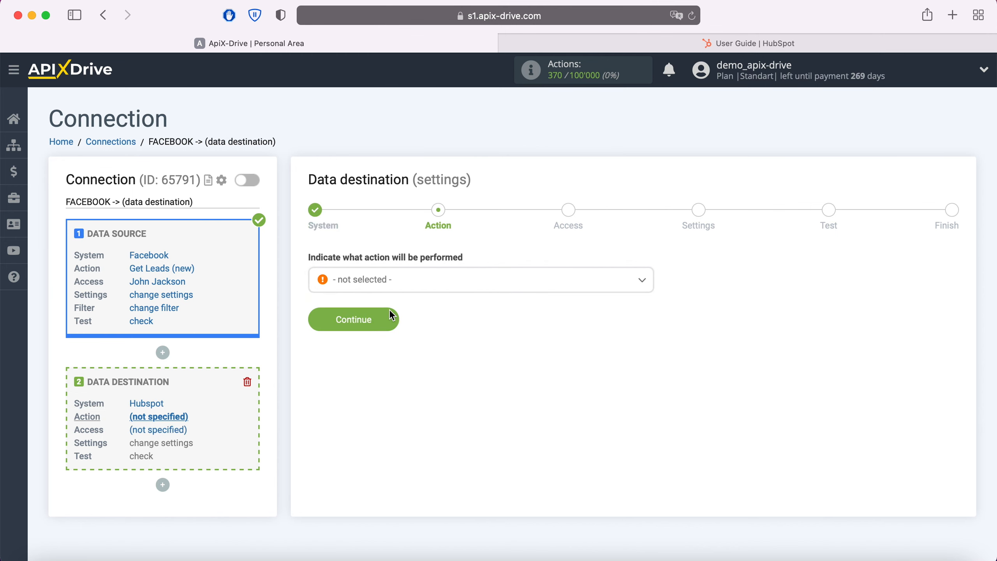
# Step: Set the Hubspot action to Create Contacts and open the integration setup for connecting a Hubspot account
pyautogui.click(411, 283)
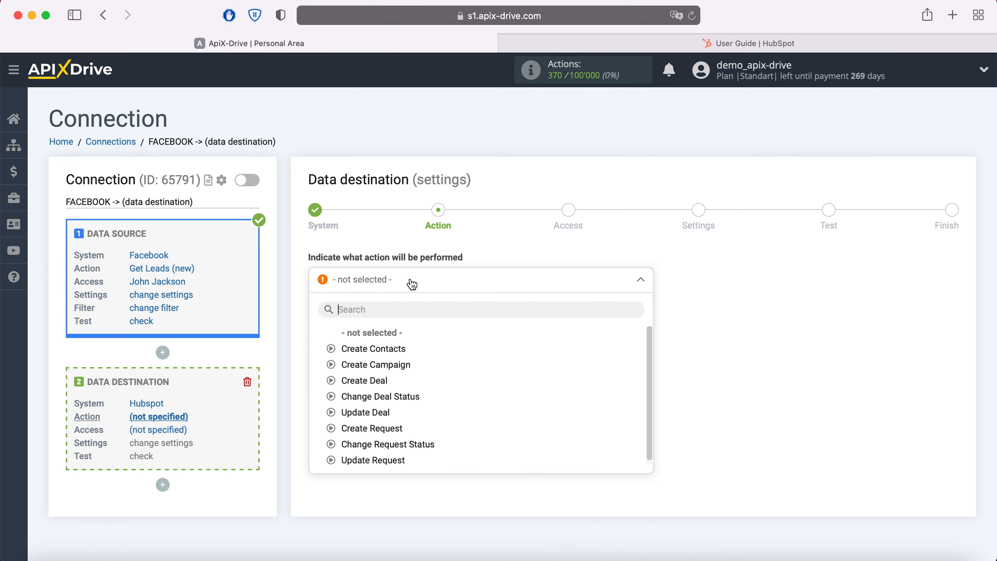
pyautogui.click(389, 349)
pyautogui.click(388, 318)
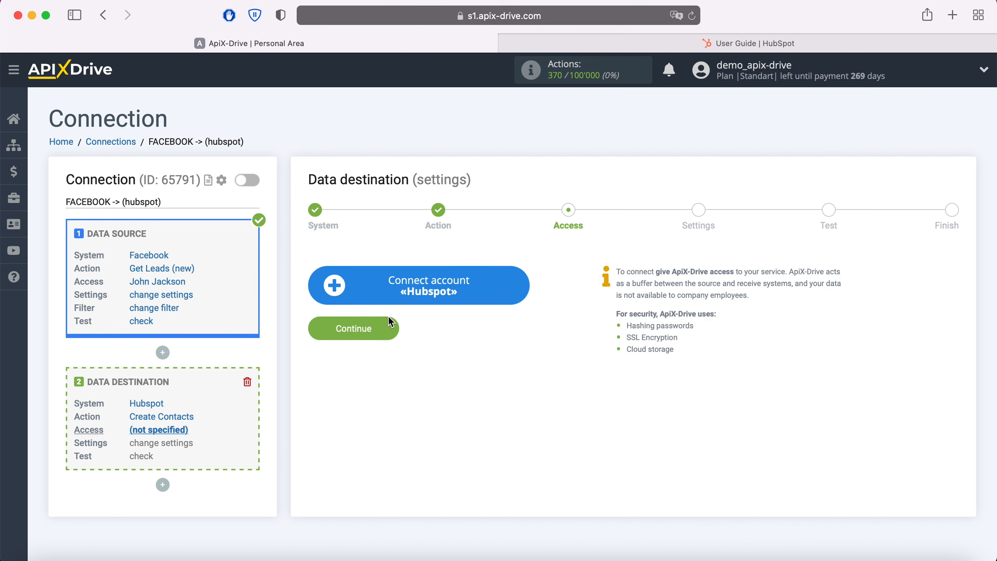
pyautogui.click(514, 289)
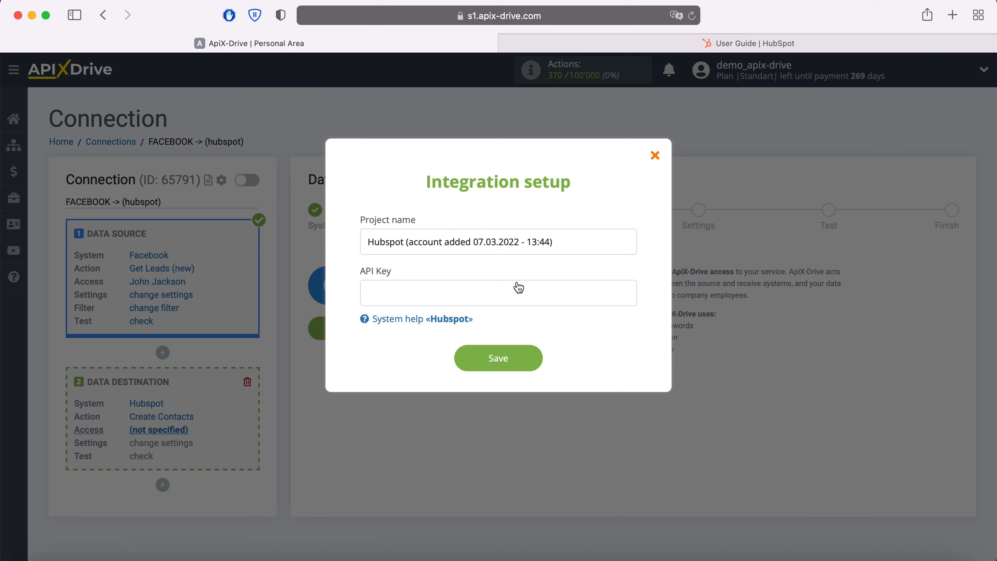
# Step: Switch to HubSpot, open the account's API key settings, then reveal and copy the active API key
pyautogui.click(709, 45)
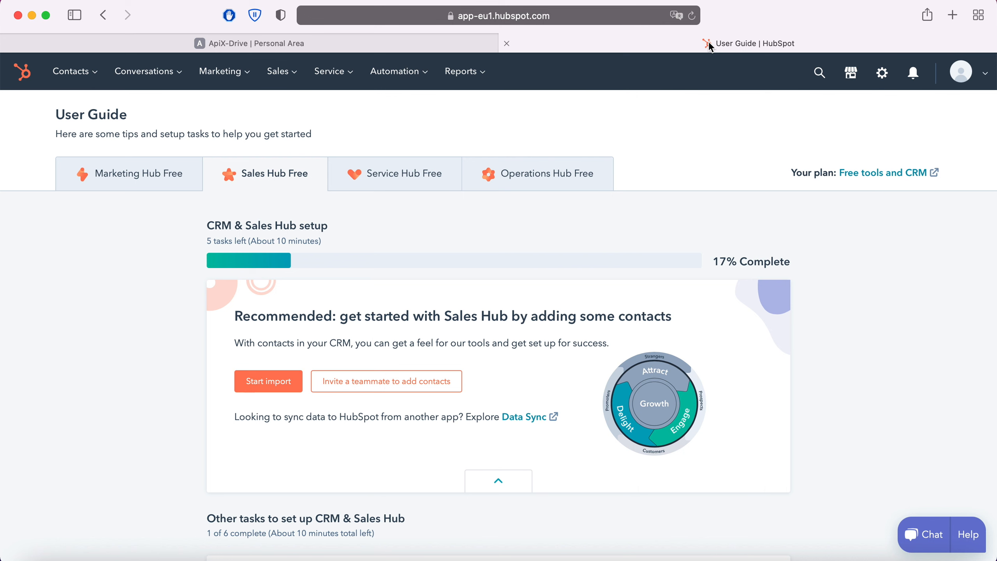
pyautogui.click(980, 77)
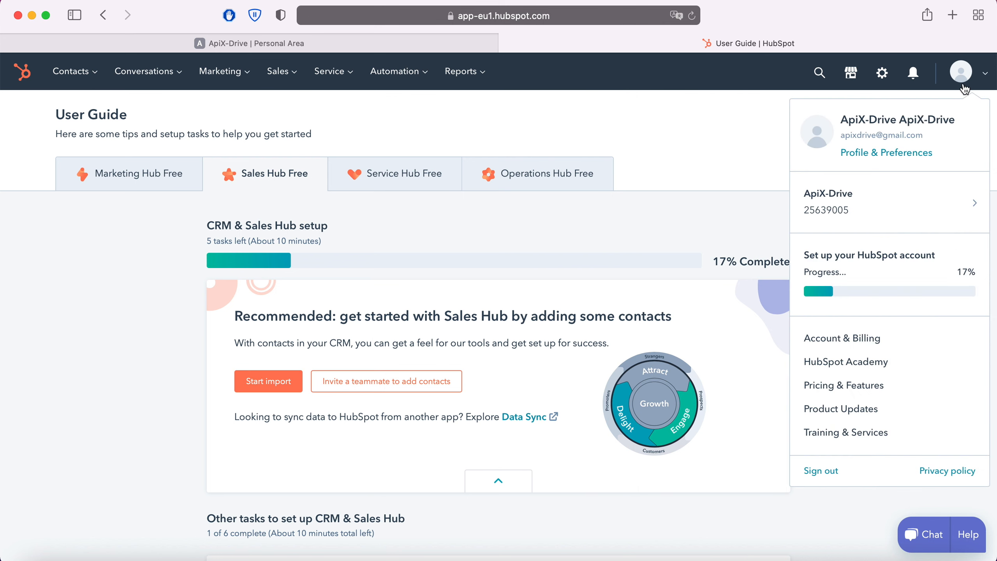
pyautogui.click(885, 153)
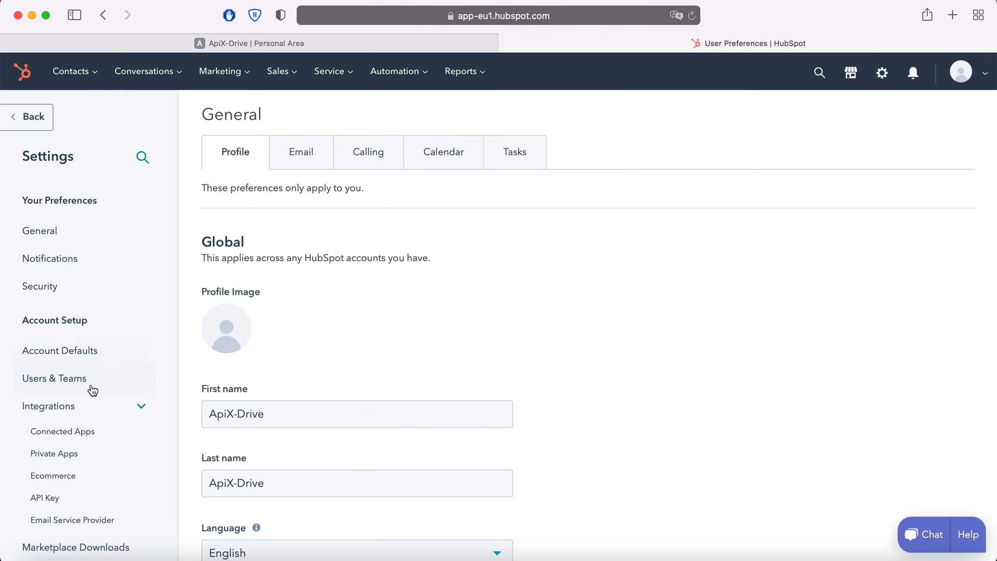
pyautogui.click(47, 498)
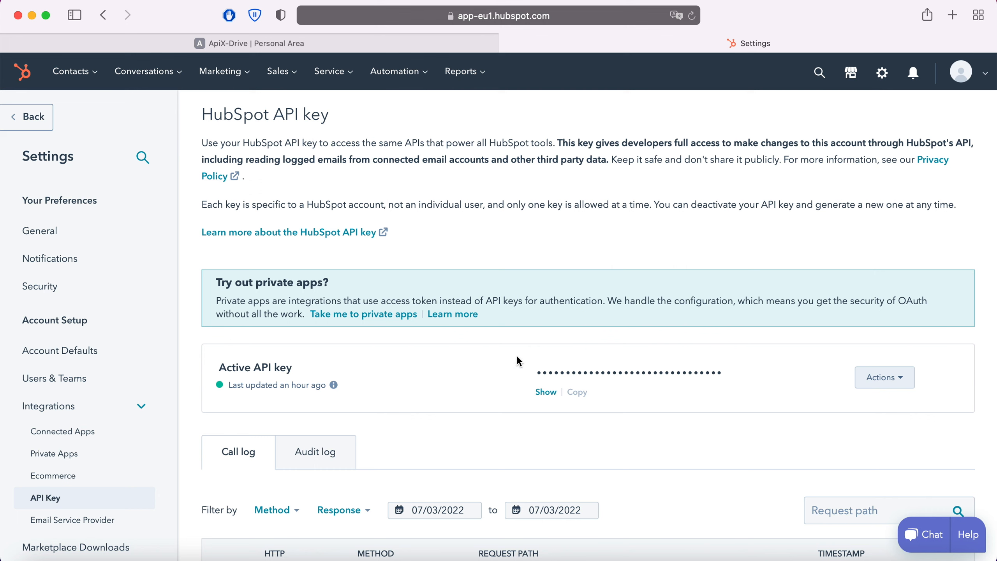
pyautogui.click(545, 392)
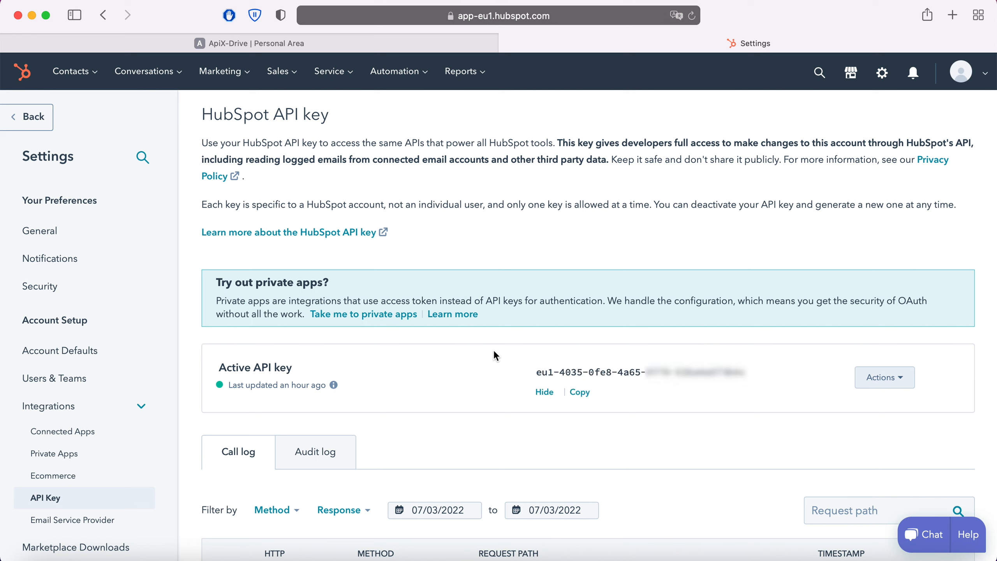
pyautogui.click(579, 392)
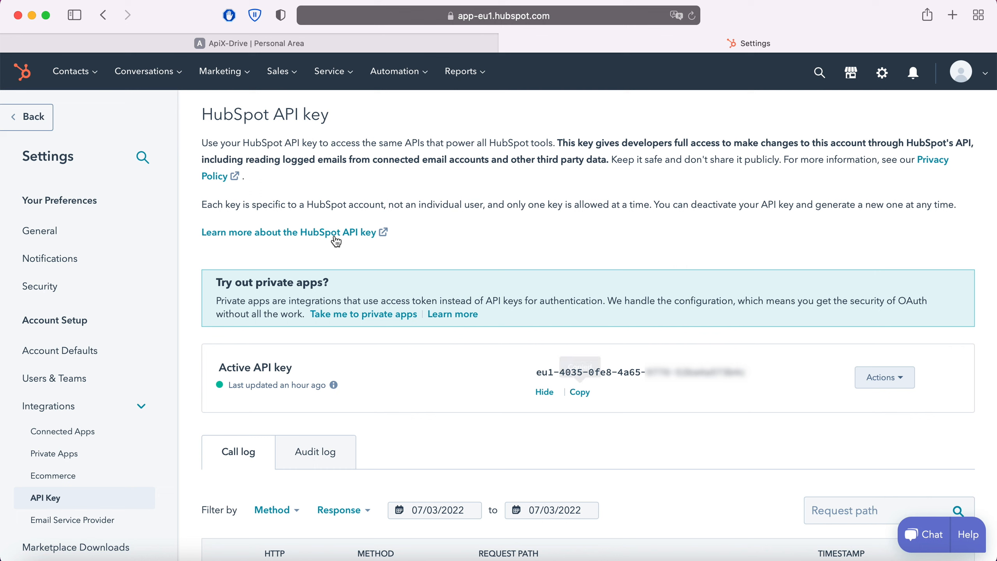
# Step: Return to ApiX-Drive, paste the copied API key into the Hubspot integration setup and save the account connection
pyautogui.click(249, 43)
pyautogui.rightClick(392, 304)
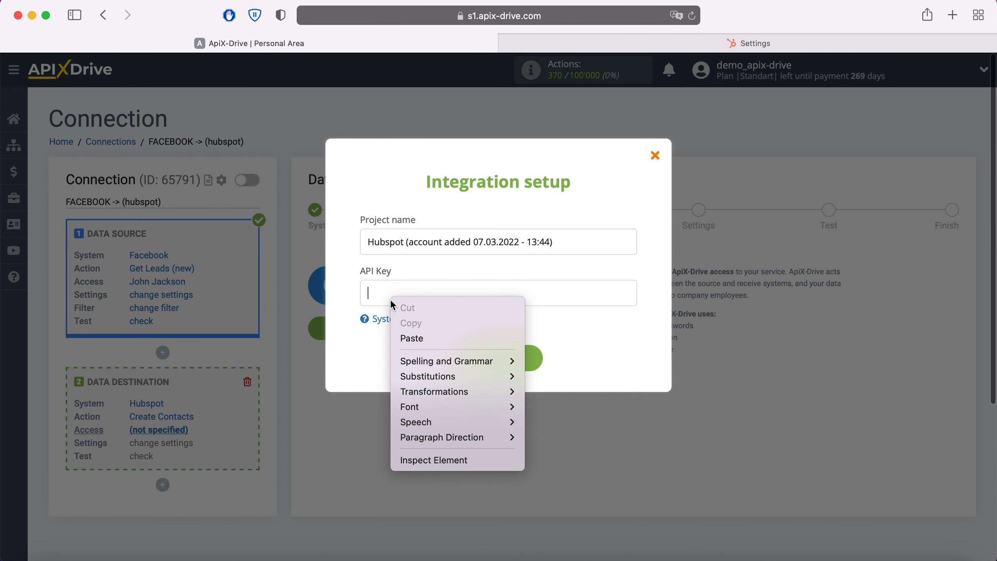
pyautogui.click(412, 337)
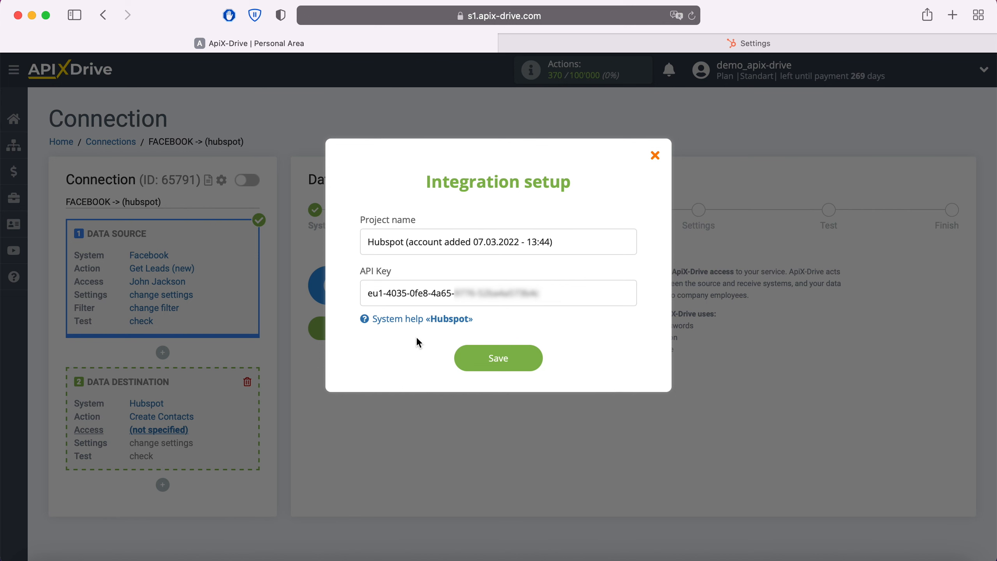
pyautogui.click(535, 358)
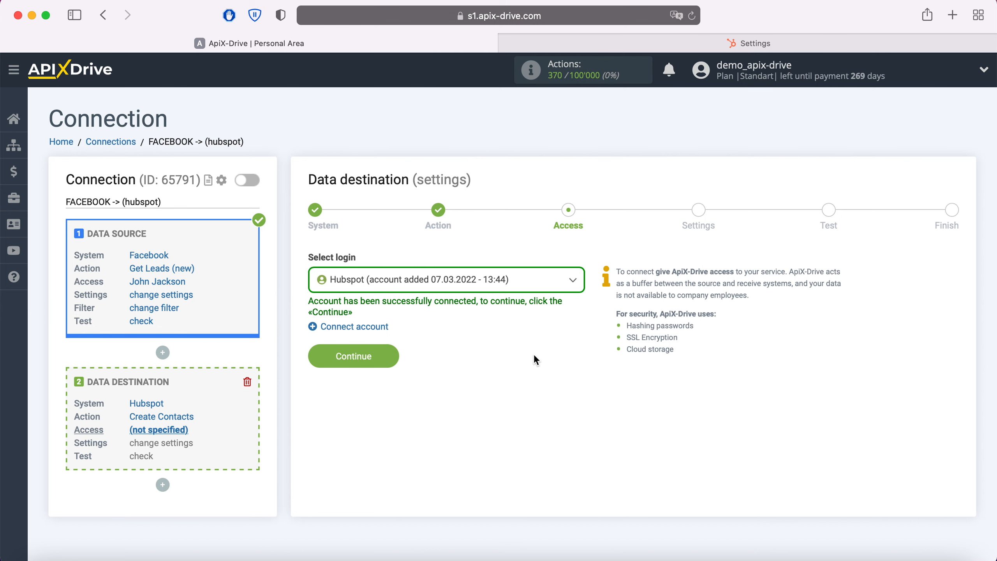
# Step: Select the newly connected Hubspot account as the data destination login and continue to the field settings
pyautogui.click(558, 288)
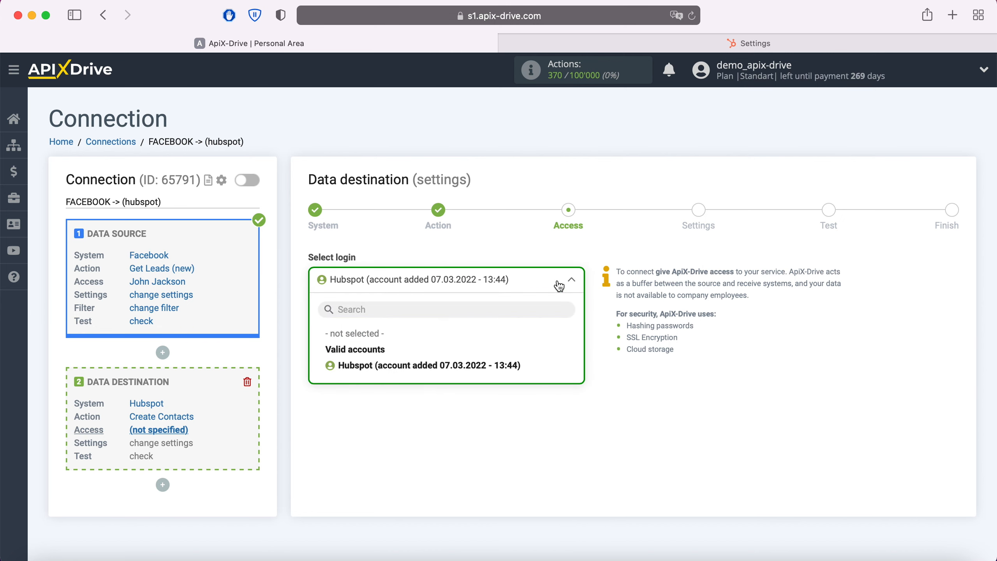
pyautogui.click(493, 366)
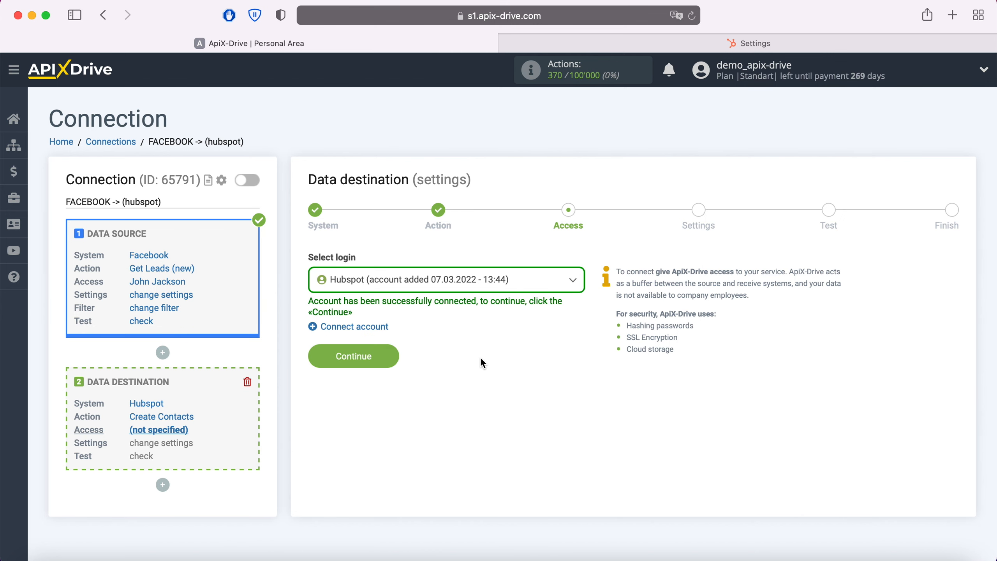
pyautogui.click(383, 357)
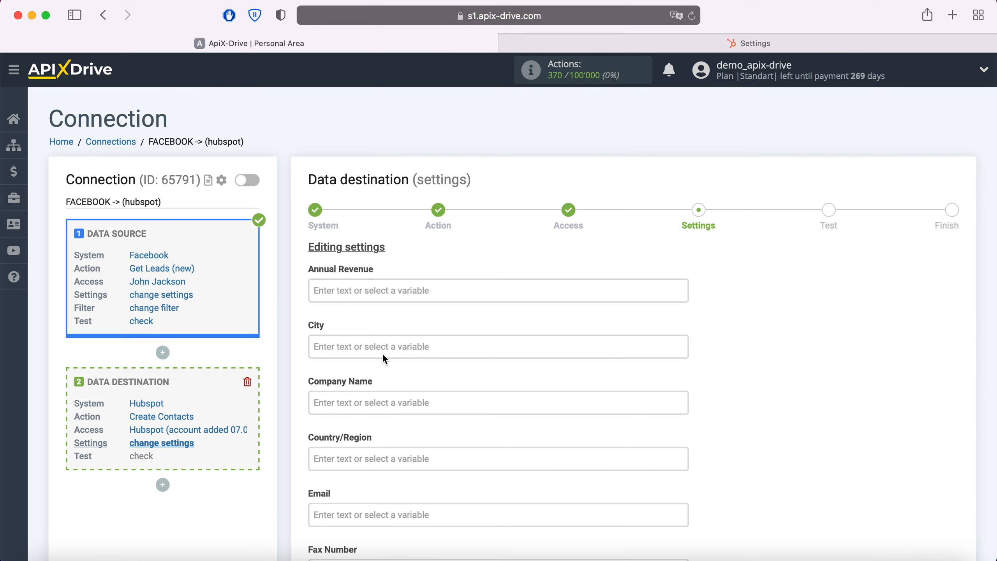
# Step: Map the contact's Email field to the Facebook variable Custom Field: email
pyautogui.scroll(-3, 383, 355)
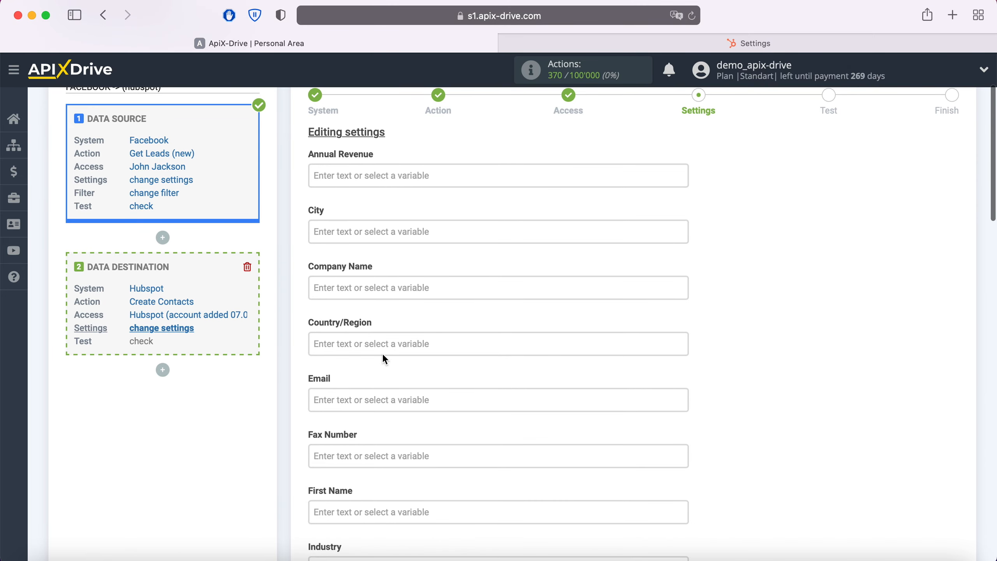
pyautogui.click(357, 394)
pyautogui.scroll(-5, 471, 354)
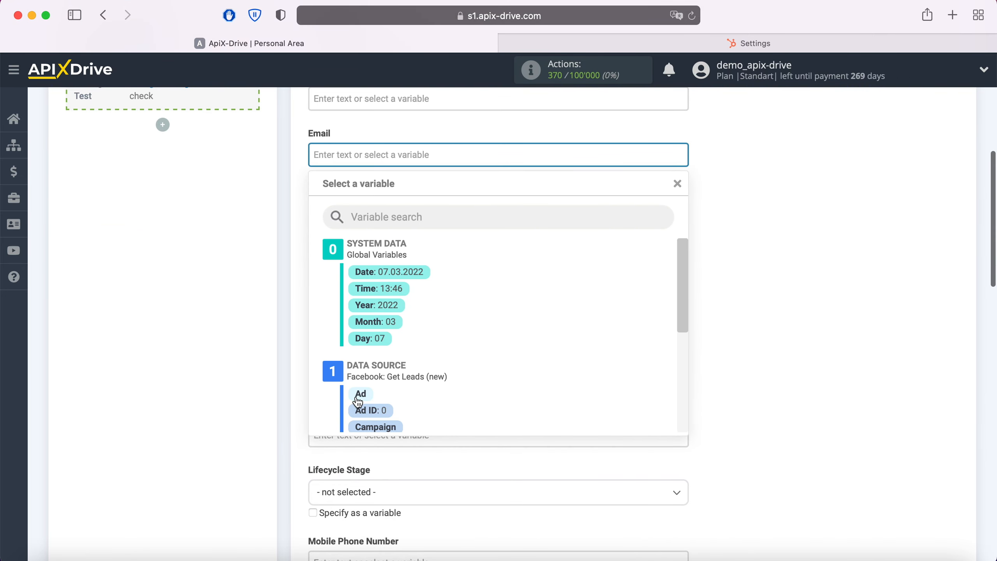
pyautogui.scroll(-1, 595, 319)
pyautogui.scroll(-3, 595, 321)
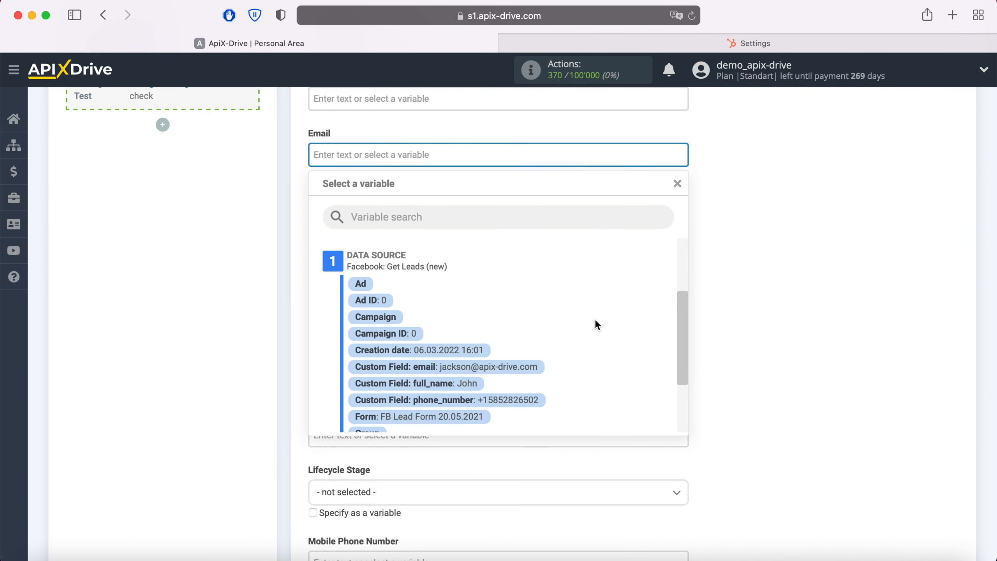
pyautogui.click(506, 353)
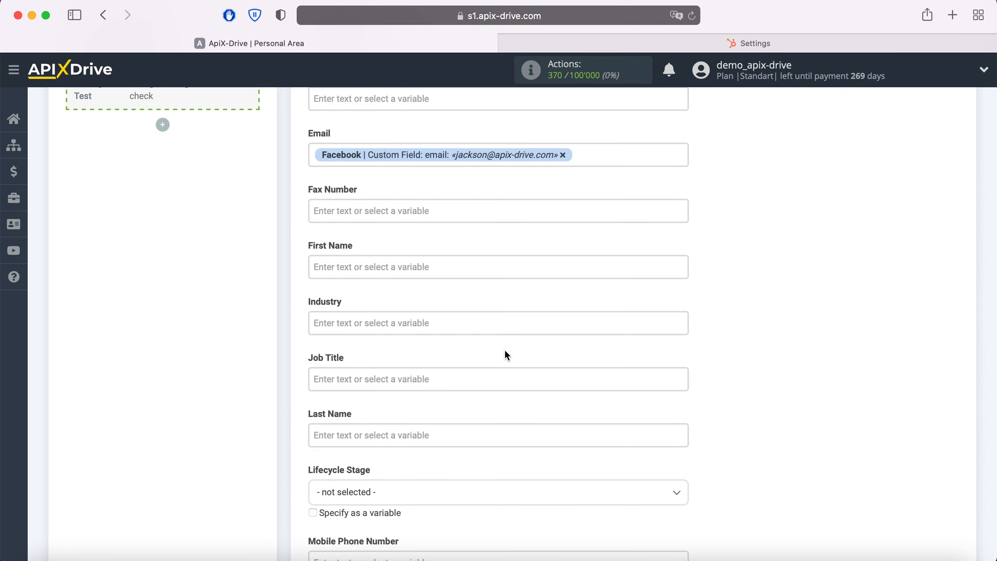
# Step: Map the contact's First Name field to the Facebook variable Custom Field: full_name
pyautogui.click(380, 265)
pyautogui.scroll(-3, 570, 314)
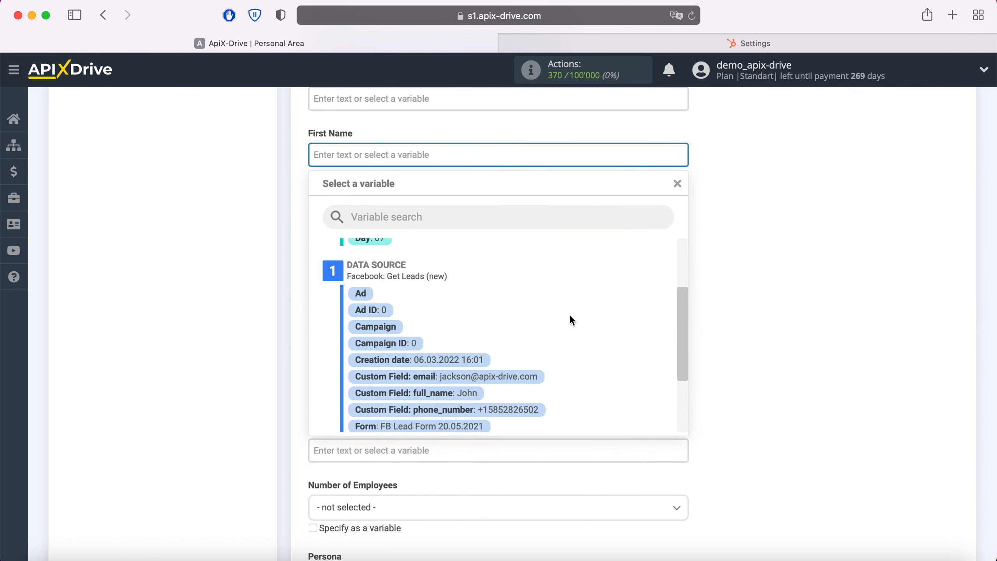
pyautogui.click(460, 395)
# Step: Map both the Mobile Phone Number and Phone Number fields to the Facebook variable Custom Field: phone_number
pyautogui.scroll(-4, 516, 339)
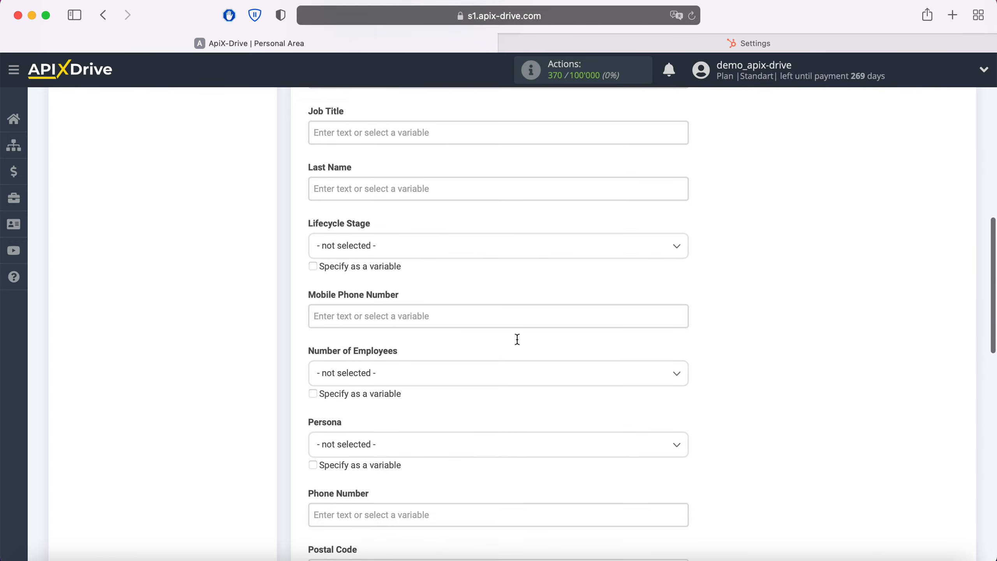
pyautogui.click(417, 306)
pyautogui.scroll(-3, 615, 291)
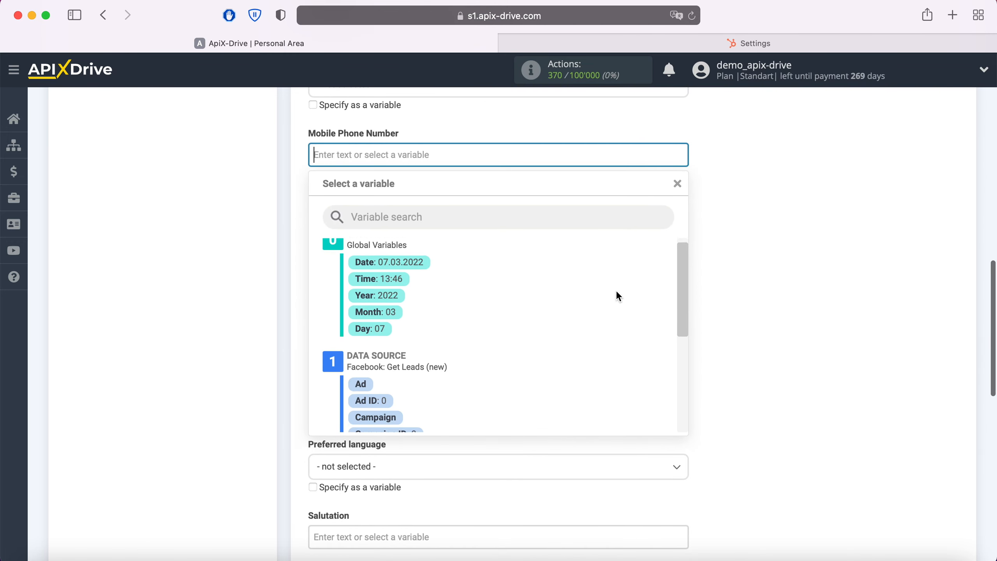
pyautogui.click(509, 388)
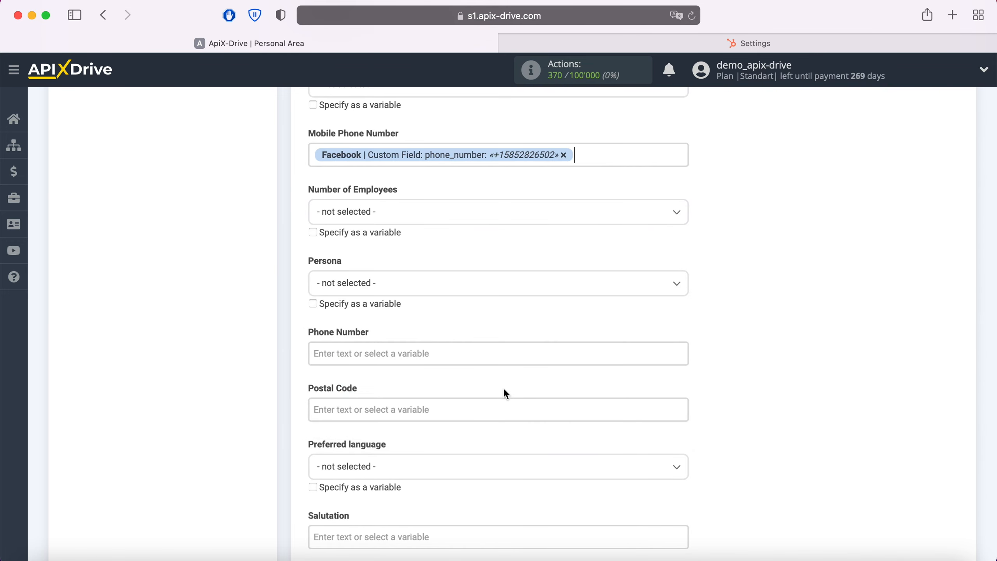
pyautogui.click(432, 352)
pyautogui.scroll(-4, 549, 294)
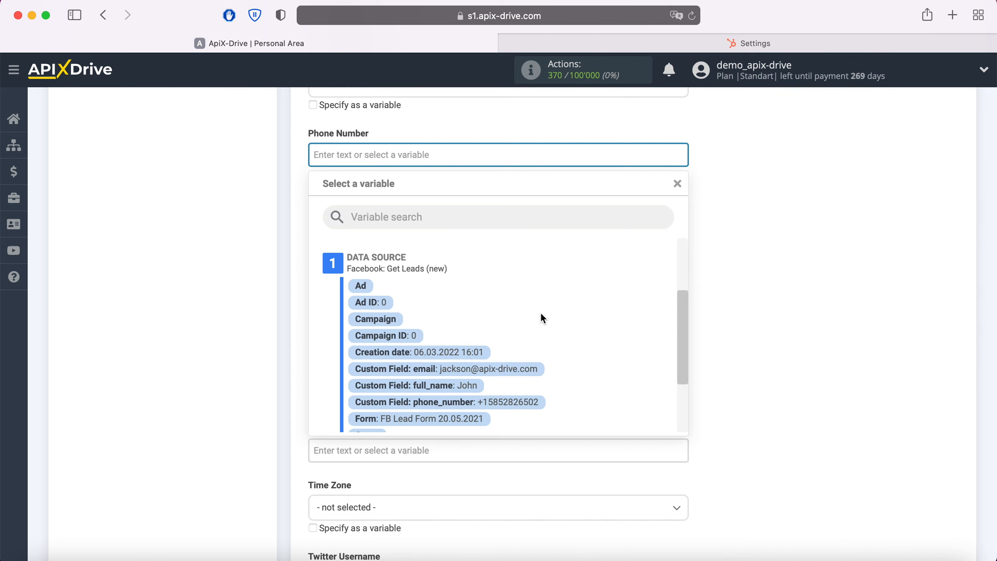
pyautogui.click(509, 405)
# Step: Accept the destination field settings and send the test data to Hubspot
pyautogui.scroll(-3, 510, 403)
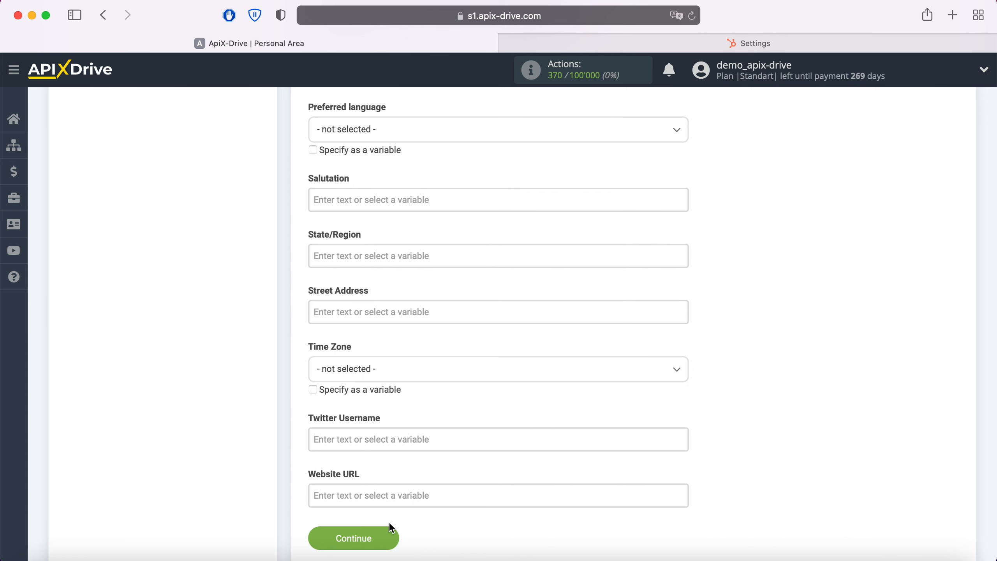
pyautogui.click(388, 536)
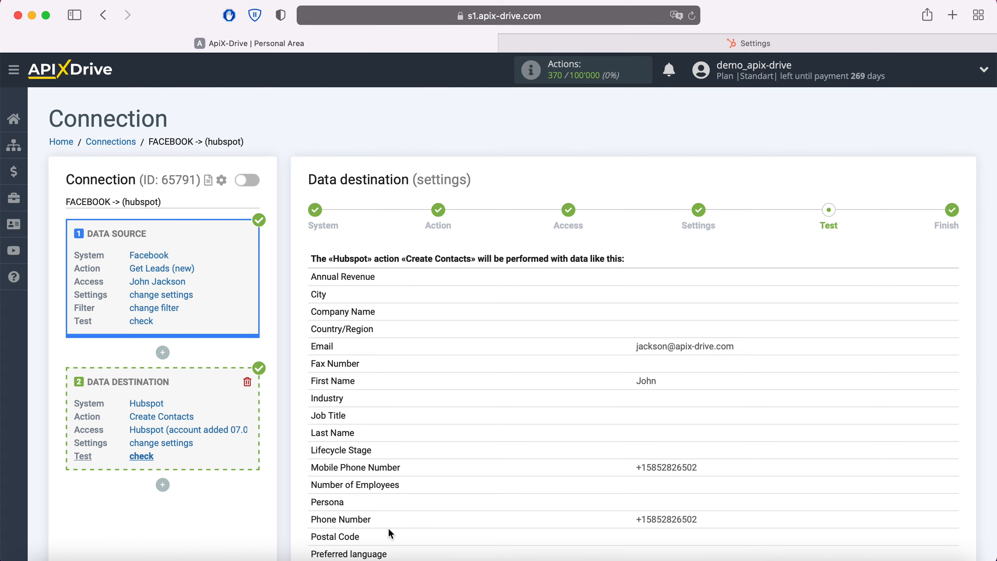
pyautogui.scroll(-5, 508, 430)
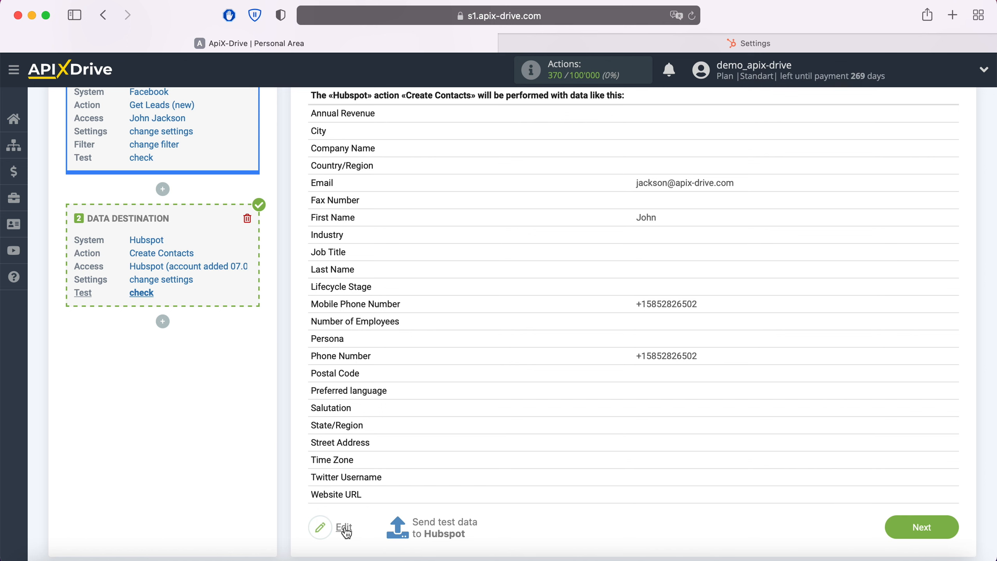
pyautogui.click(432, 522)
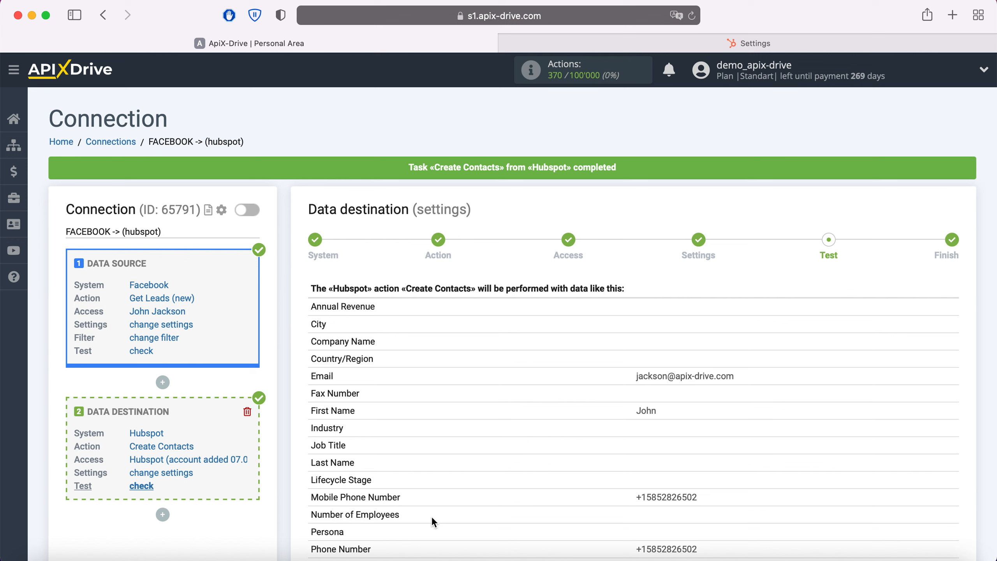
# Step: Switch to HubSpot and open the contacts list to check for the test contact
pyautogui.click(727, 43)
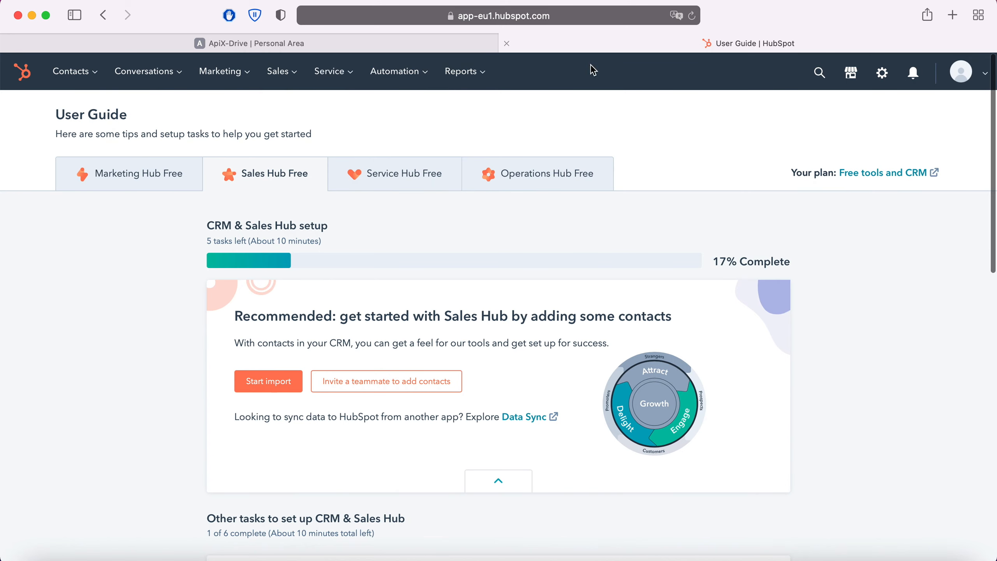
pyautogui.moveTo(89, 74)
pyautogui.click(75, 113)
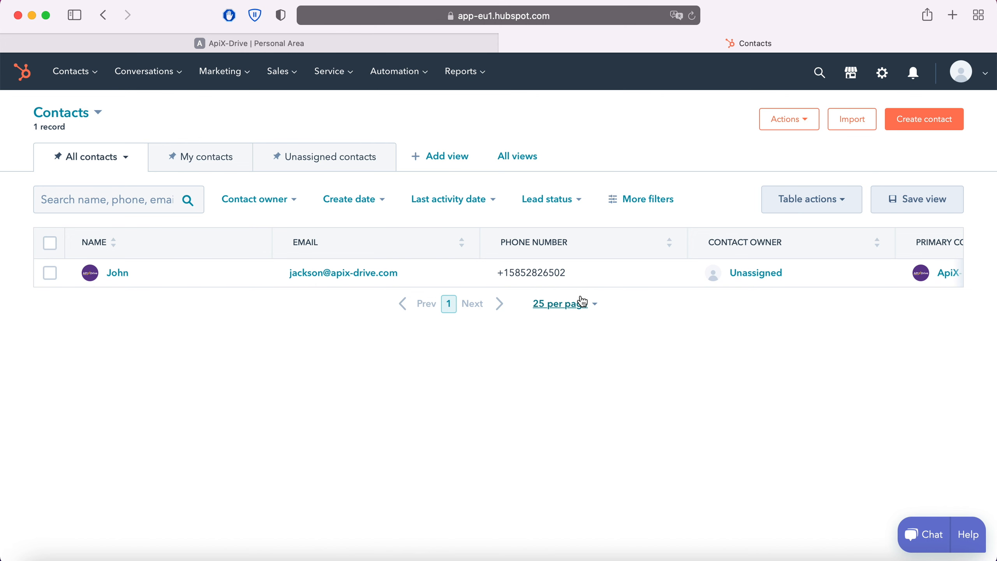
# Step: Return to ApiX-Drive, finish the data destination setup and enable auto-update for the connection
pyautogui.click(247, 43)
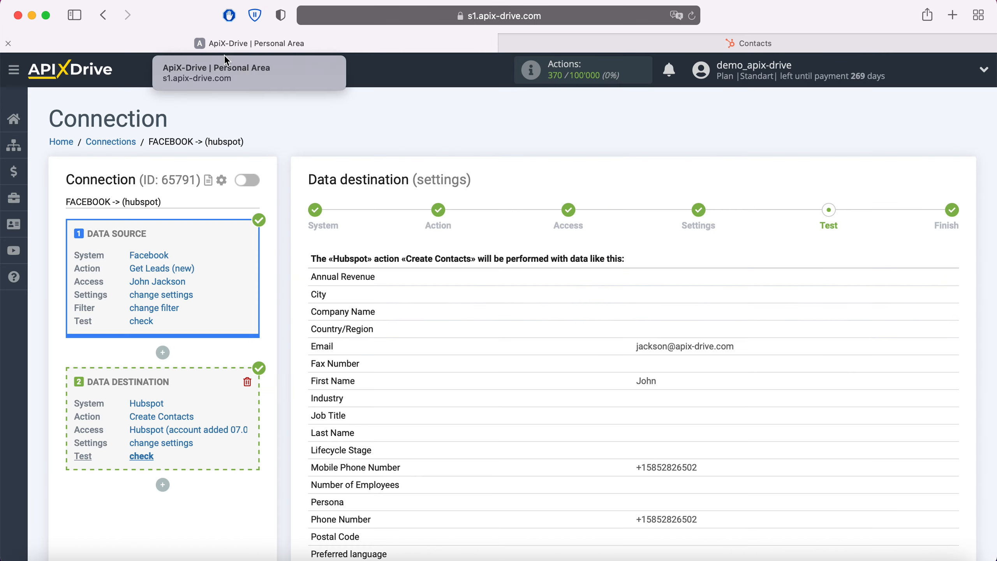
pyautogui.scroll(-2, 840, 300)
pyautogui.scroll(-5, 838, 300)
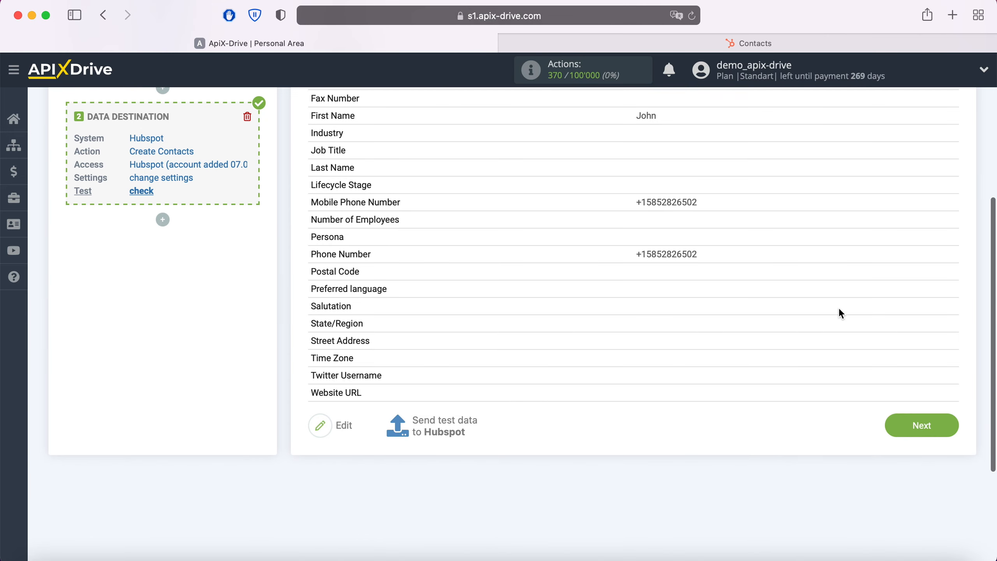
pyautogui.click(945, 428)
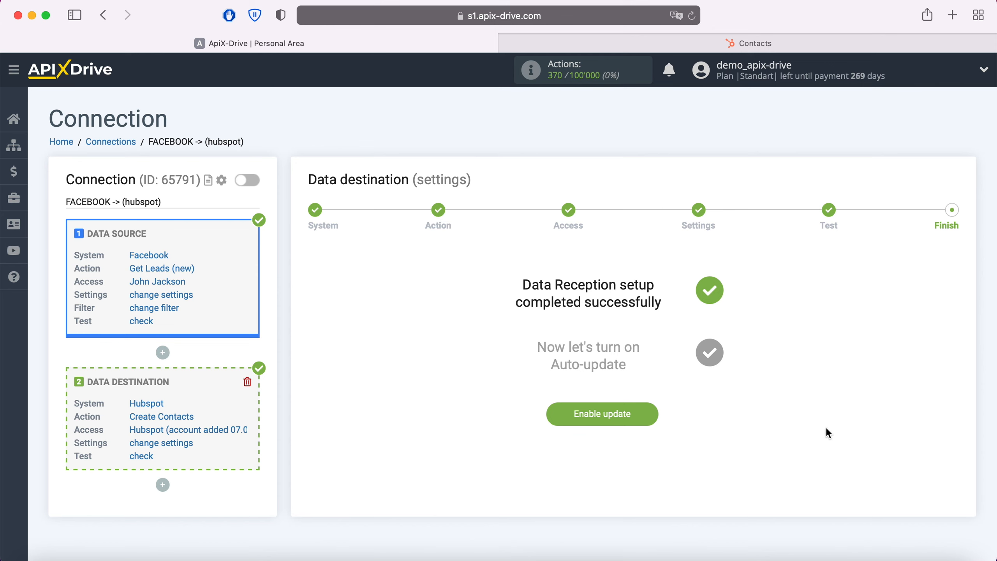
pyautogui.click(645, 413)
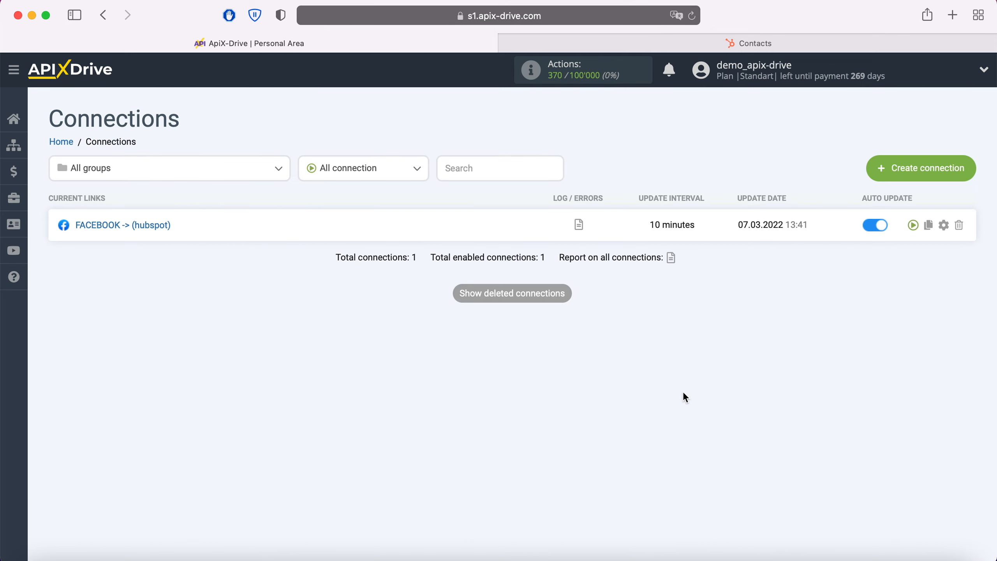
# Step: Set the FACEBOOK -> (hubspot) connection's update interval to 5 minutes and save the connection setup
pyautogui.click(944, 225)
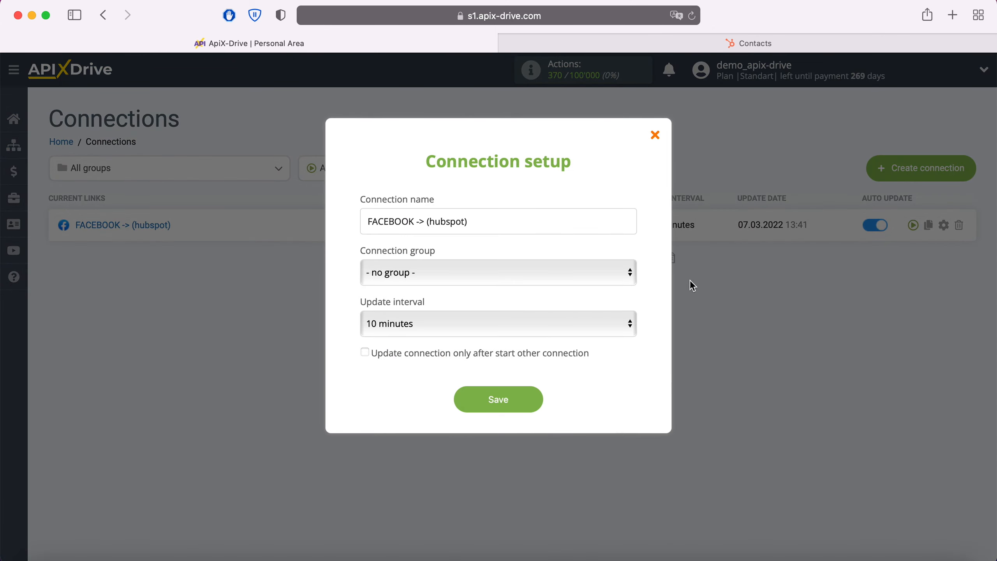
pyautogui.click(597, 321)
pyautogui.click(529, 304)
pyautogui.click(530, 403)
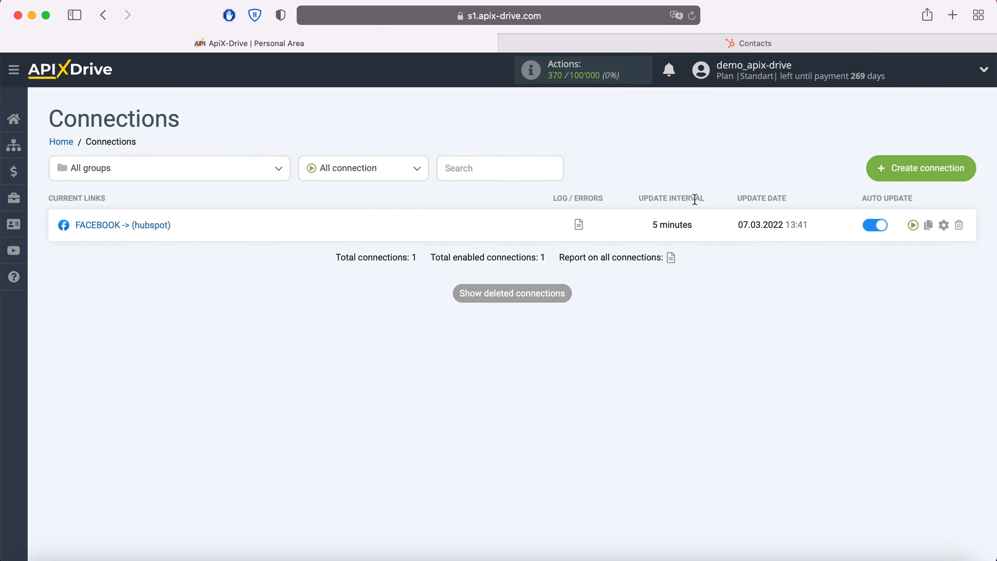